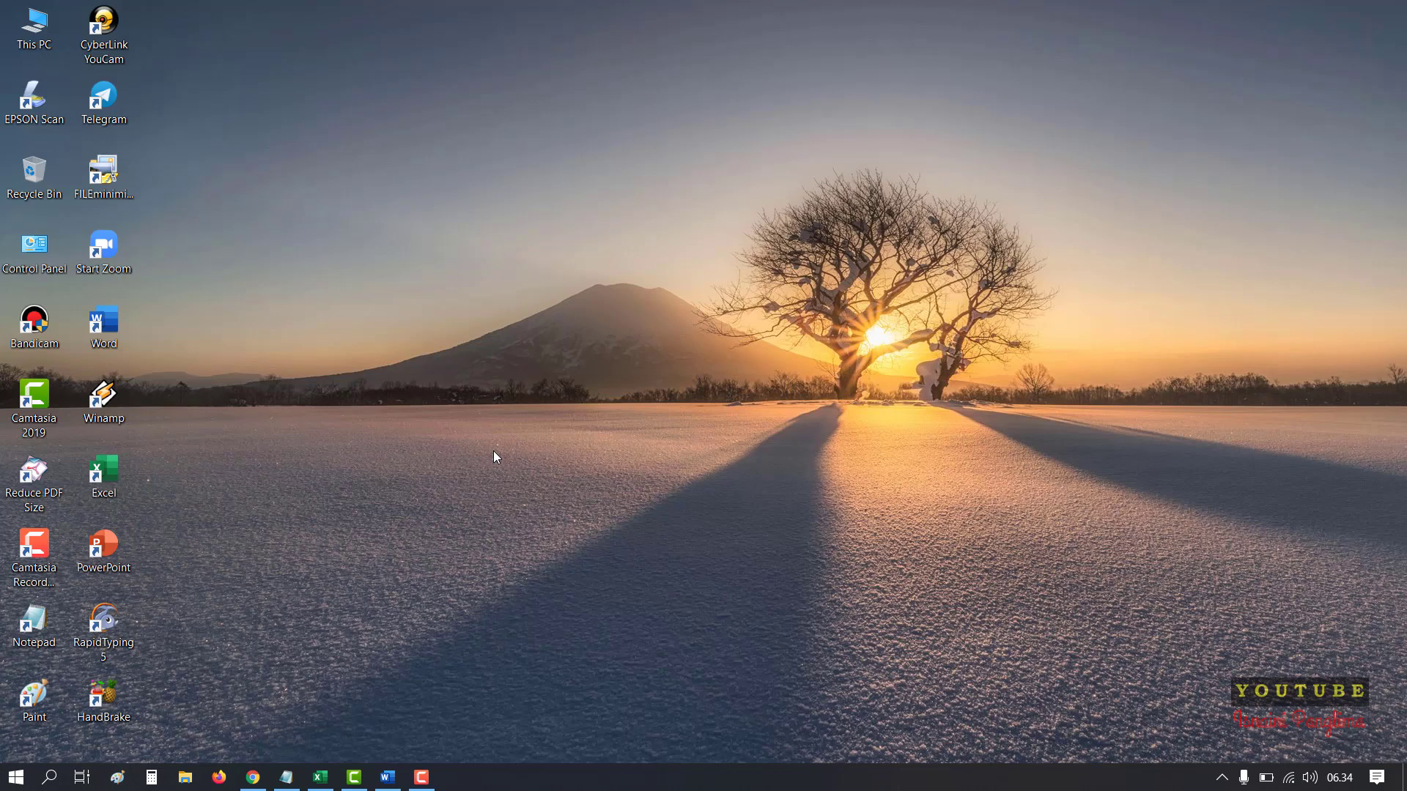
# - Inspect the semicolon separators in H4's =SUMIF(D4:D15;G4;E4:E15), leave it unchanged, and minimize Excel
pyautogui.click(320, 777)
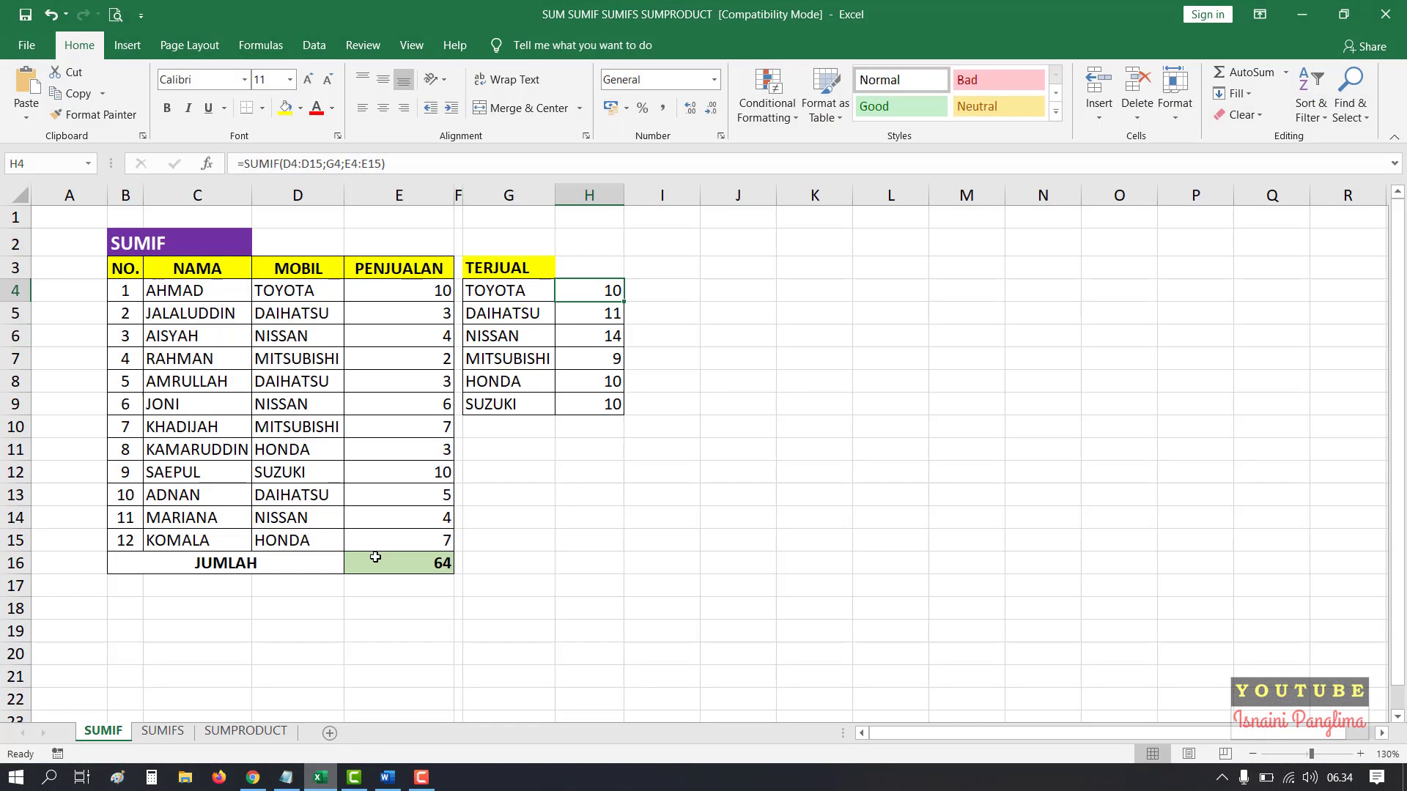
pyautogui.click(562, 427)
pyautogui.click(591, 286)
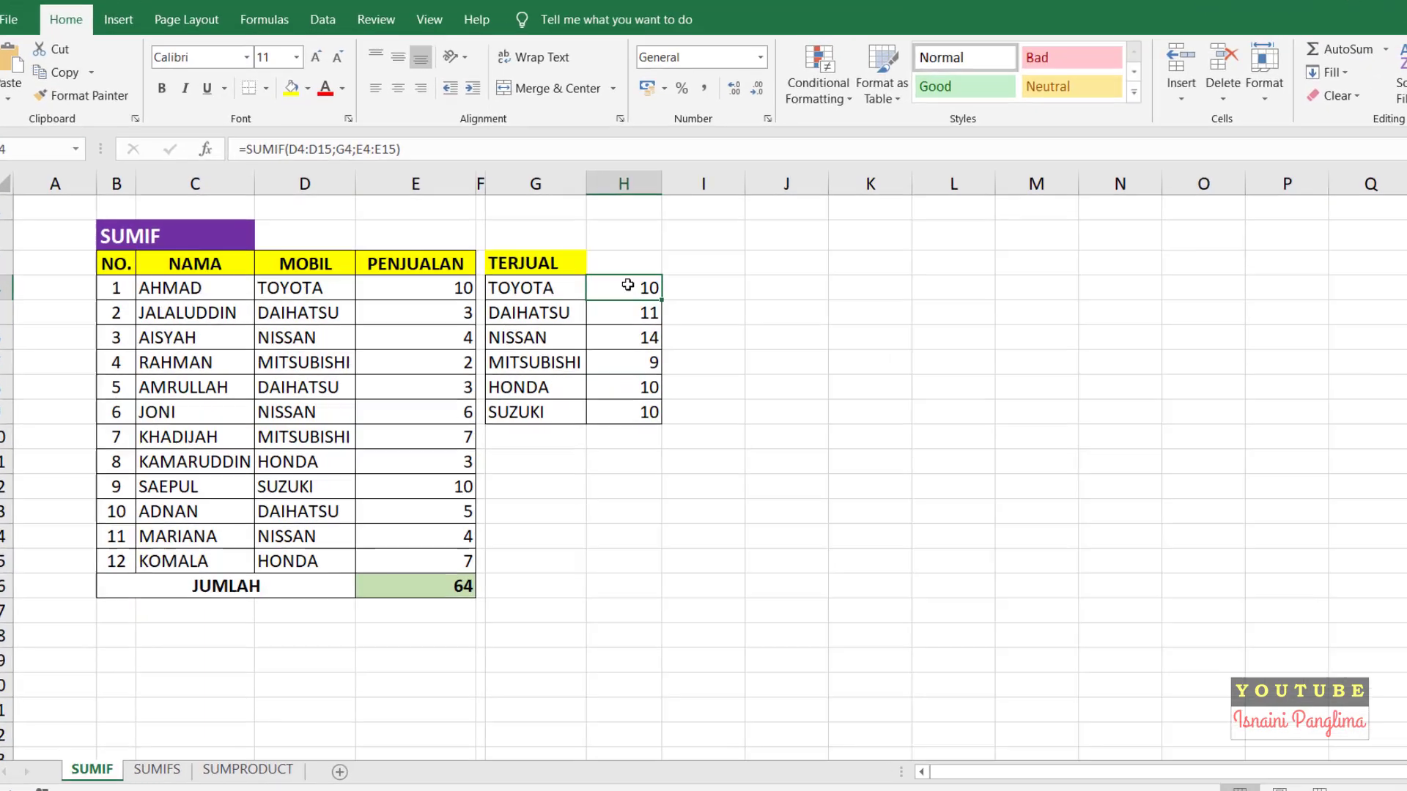
pyautogui.doubleClick(593, 288)
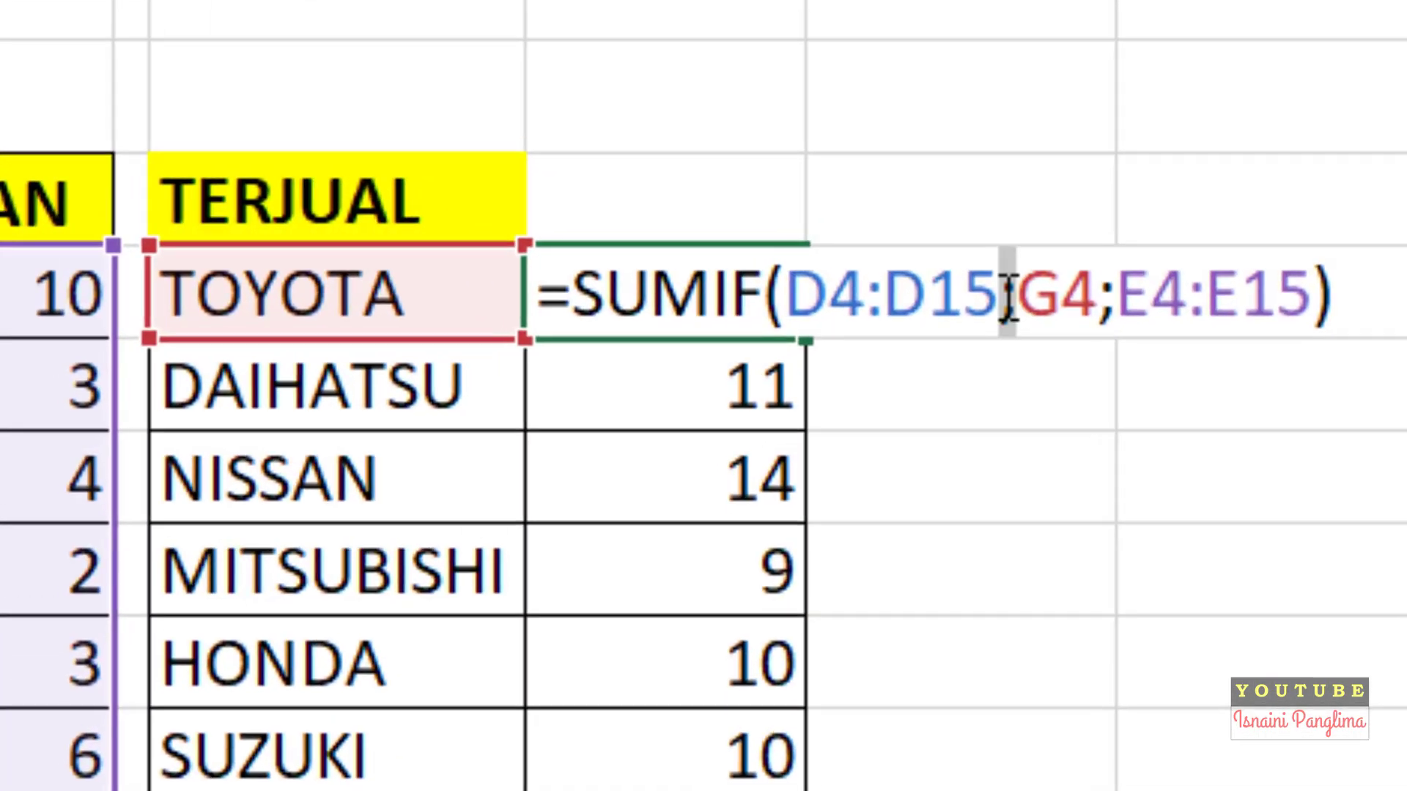
pyautogui.click(1004, 270)
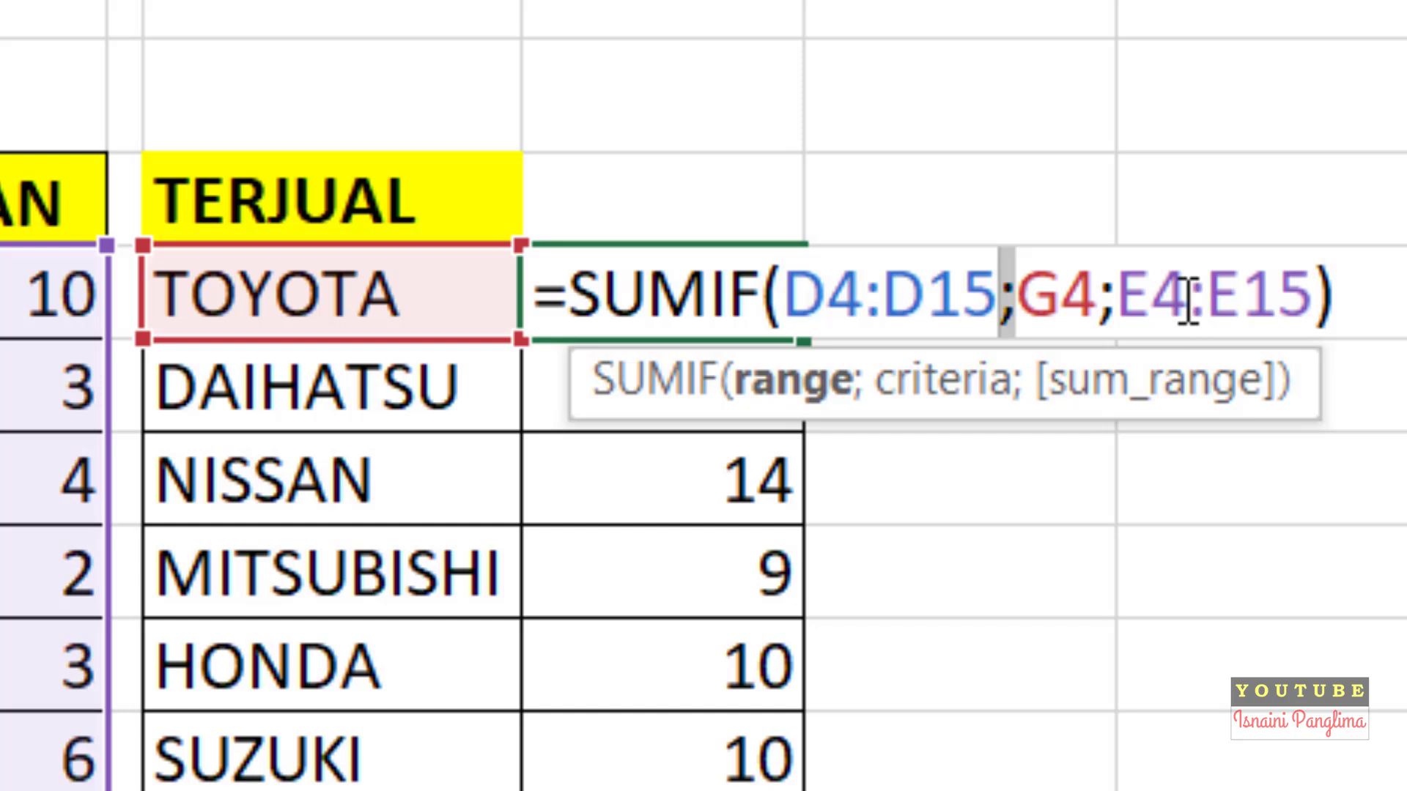
pyautogui.click(1120, 301)
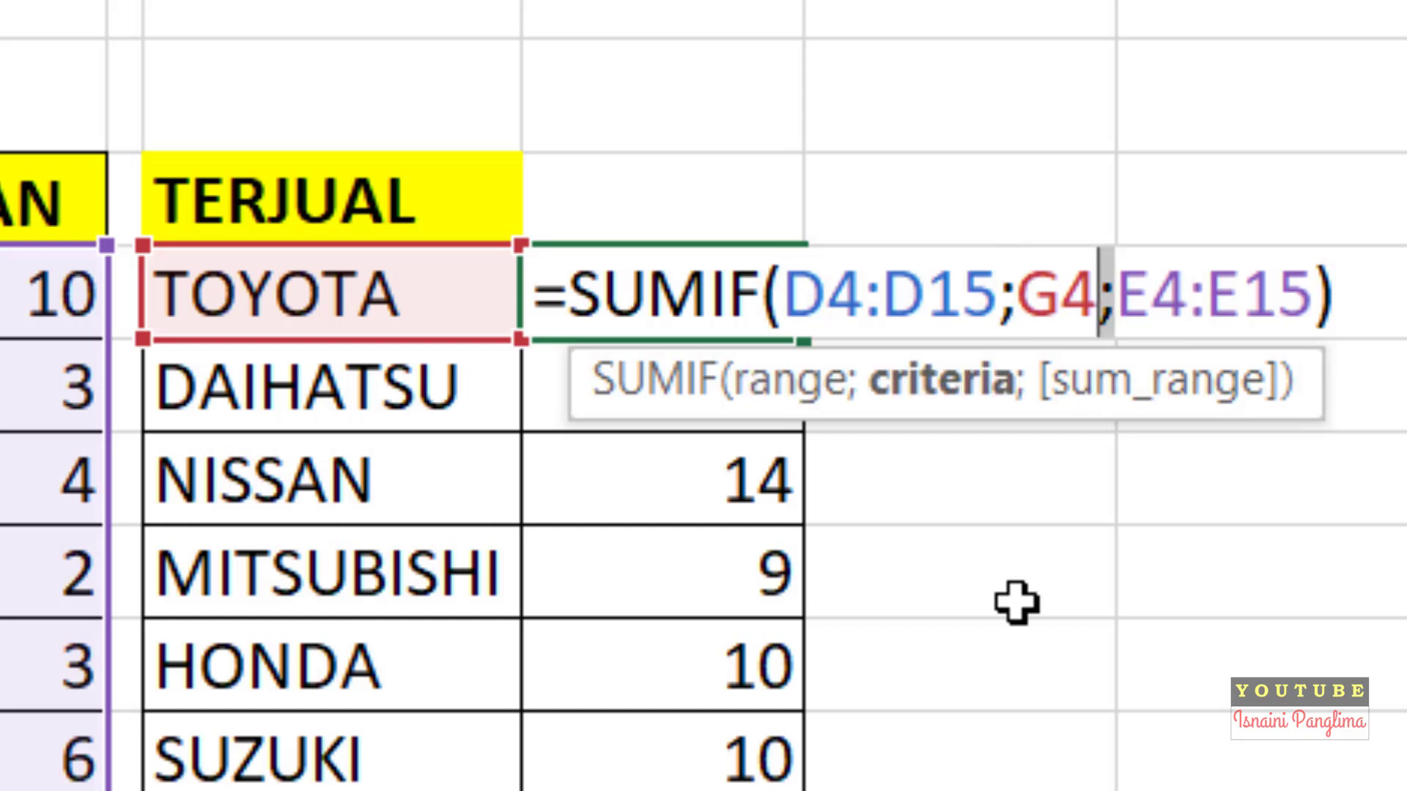
pyautogui.click(1018, 293)
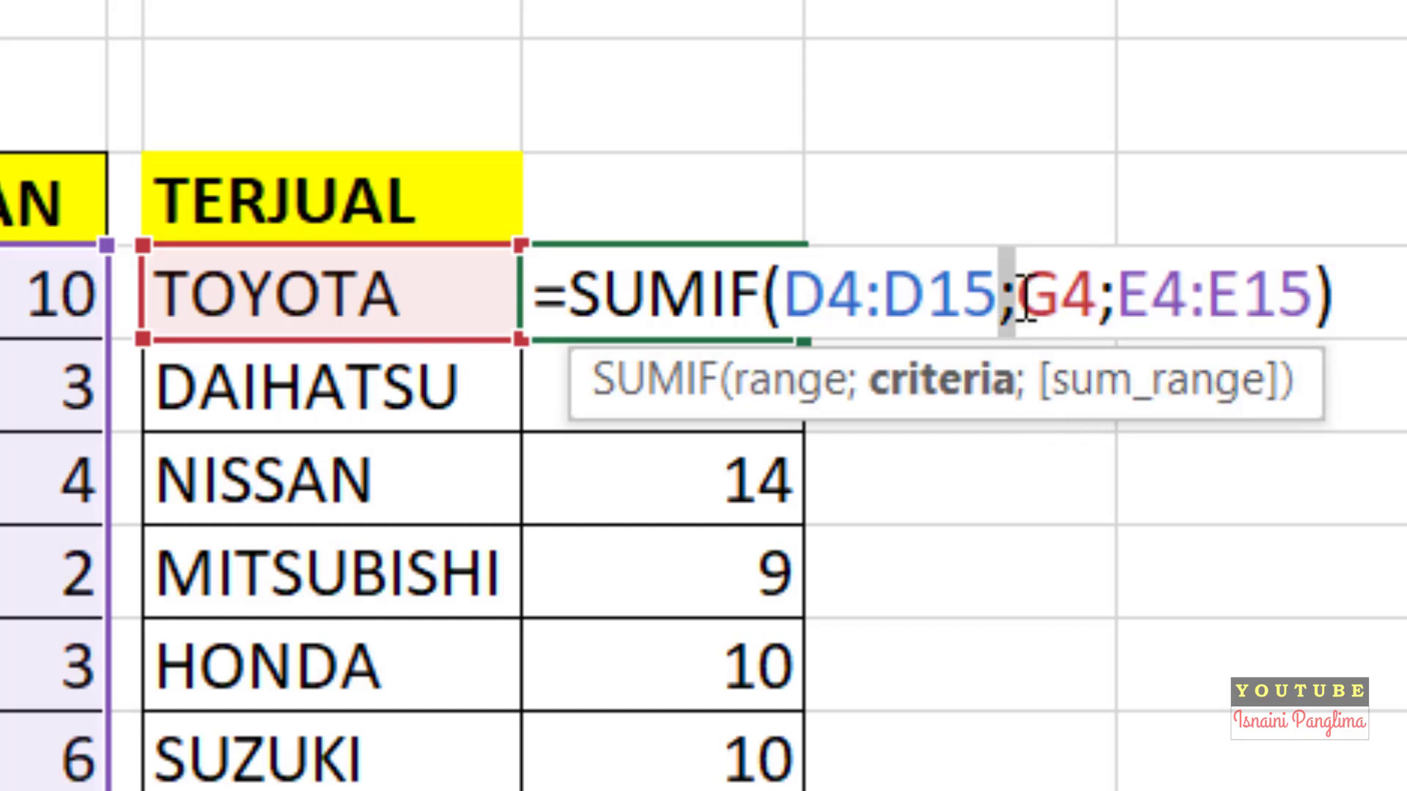
pyautogui.press('Return')
pyautogui.click(1090, 750)
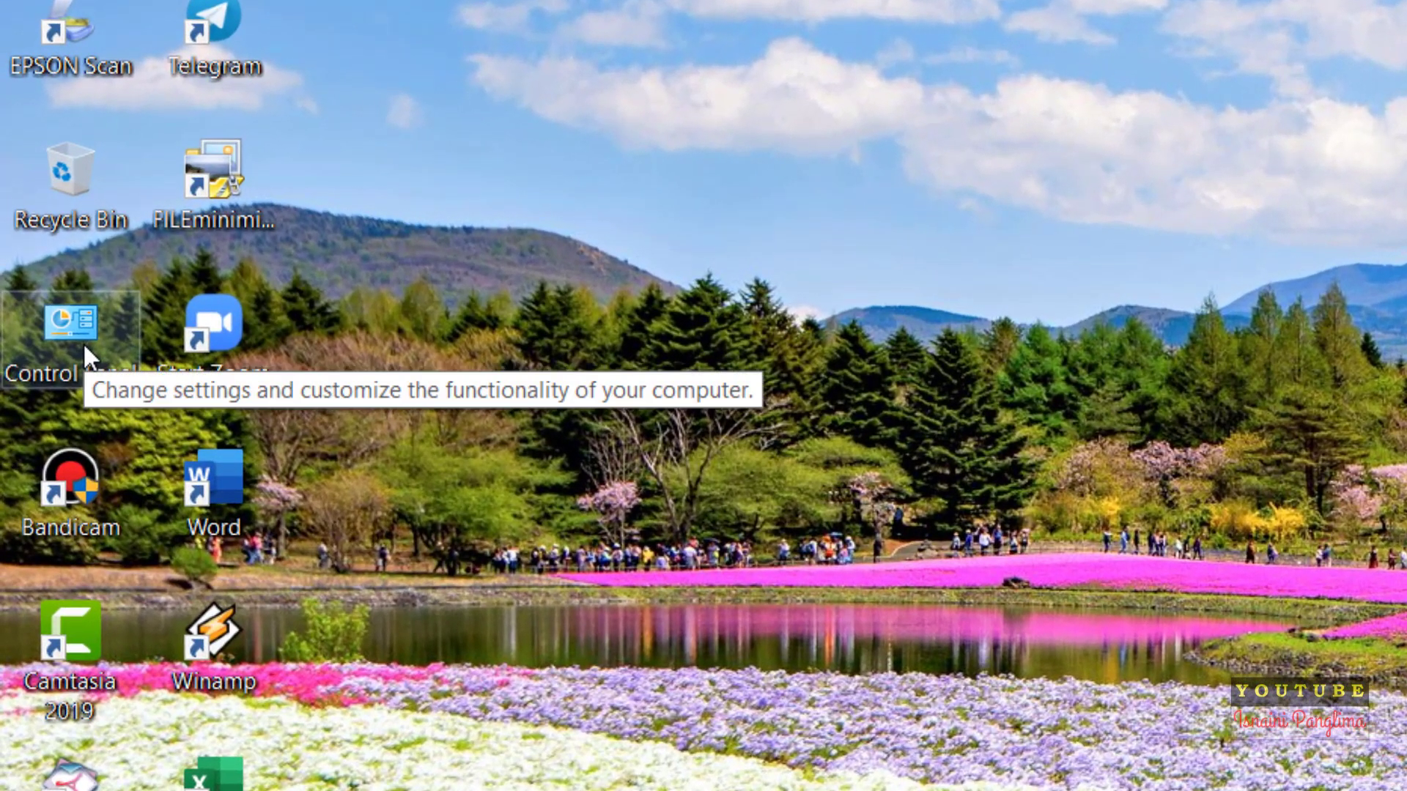
# - In Control Panel's date, time and number formats, confirm the format is Indonesian (Indonesia)
pyautogui.doubleClick(84, 344)
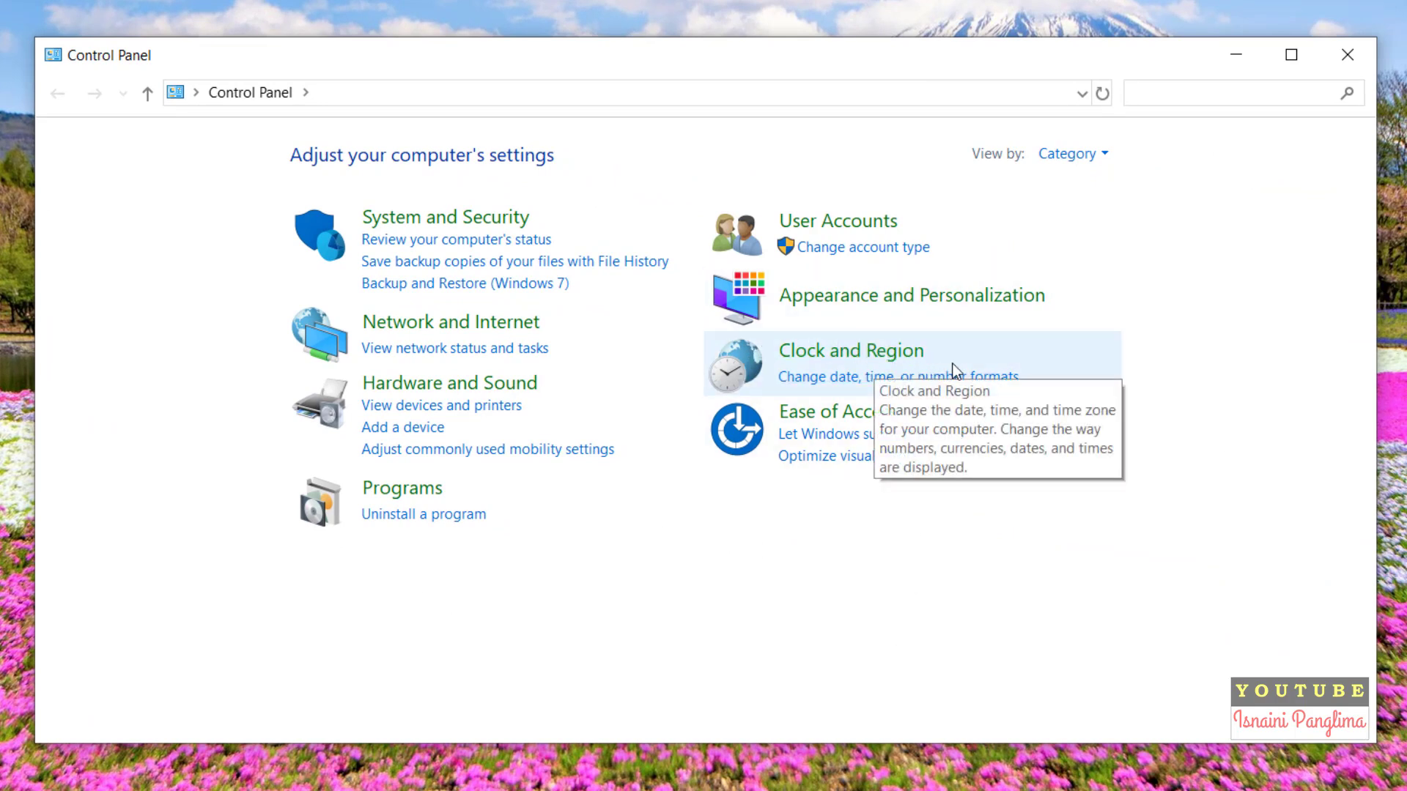
pyautogui.click(809, 379)
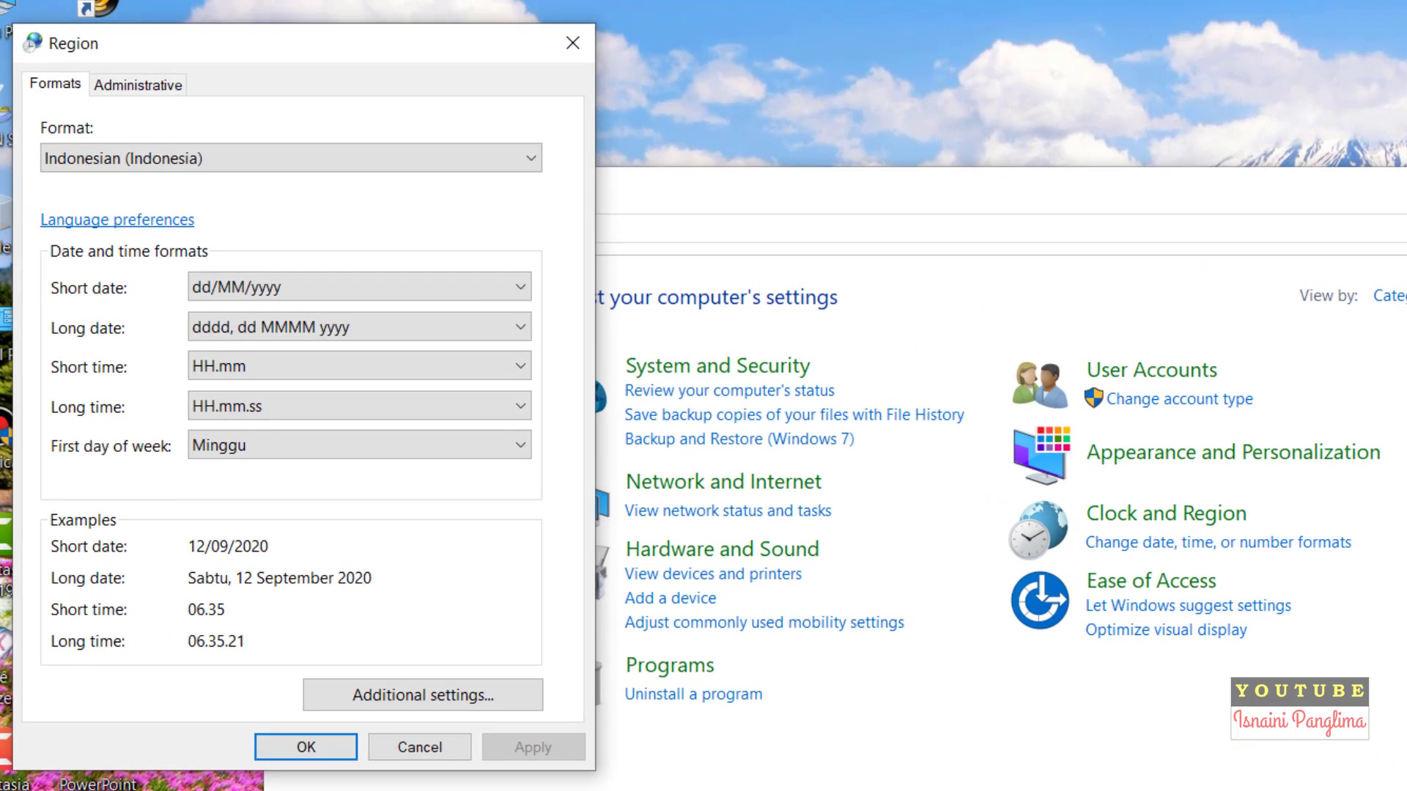
pyautogui.click(112, 156)
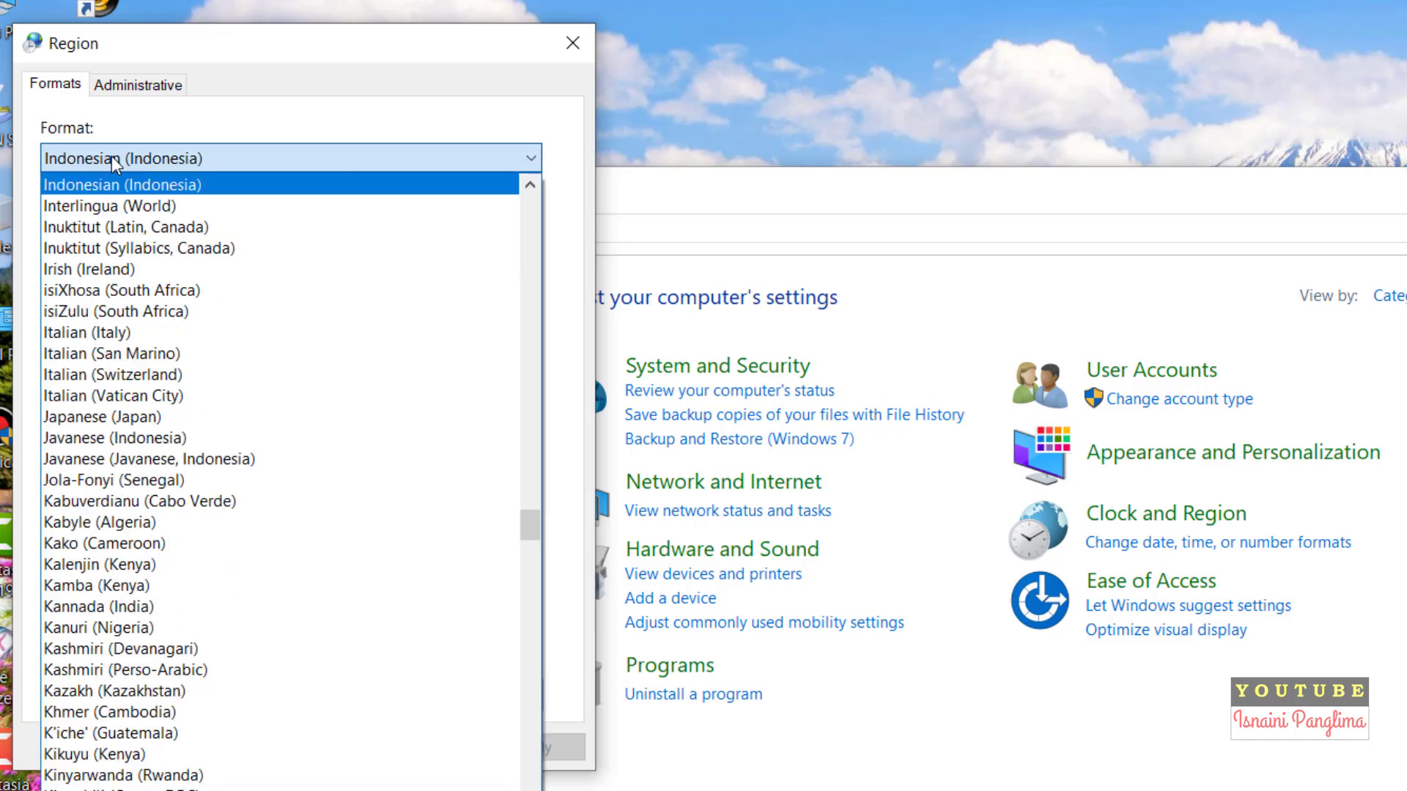
pyautogui.click(111, 156)
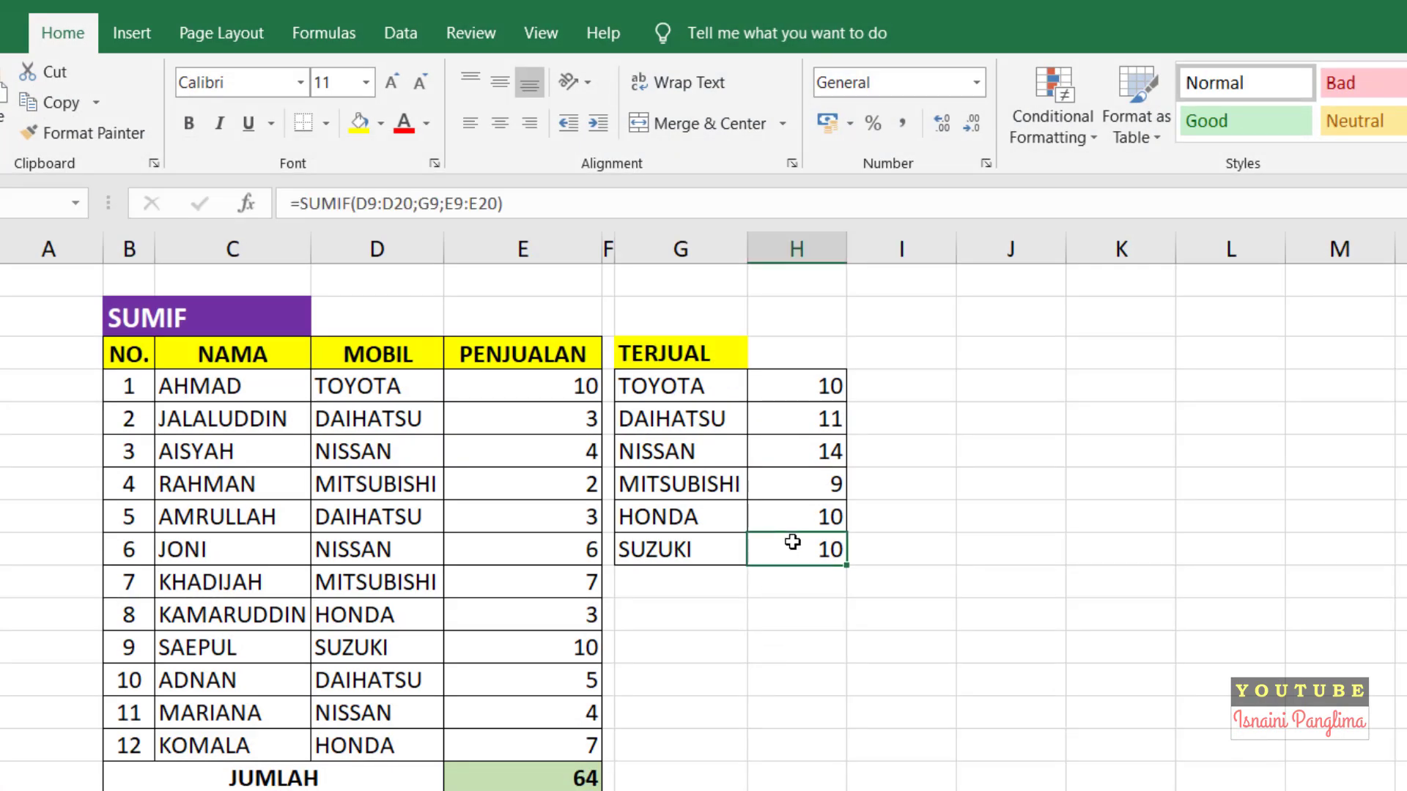
# - Change the region Format to English (United Kingdom)
pyautogui.doubleClick(792, 542)
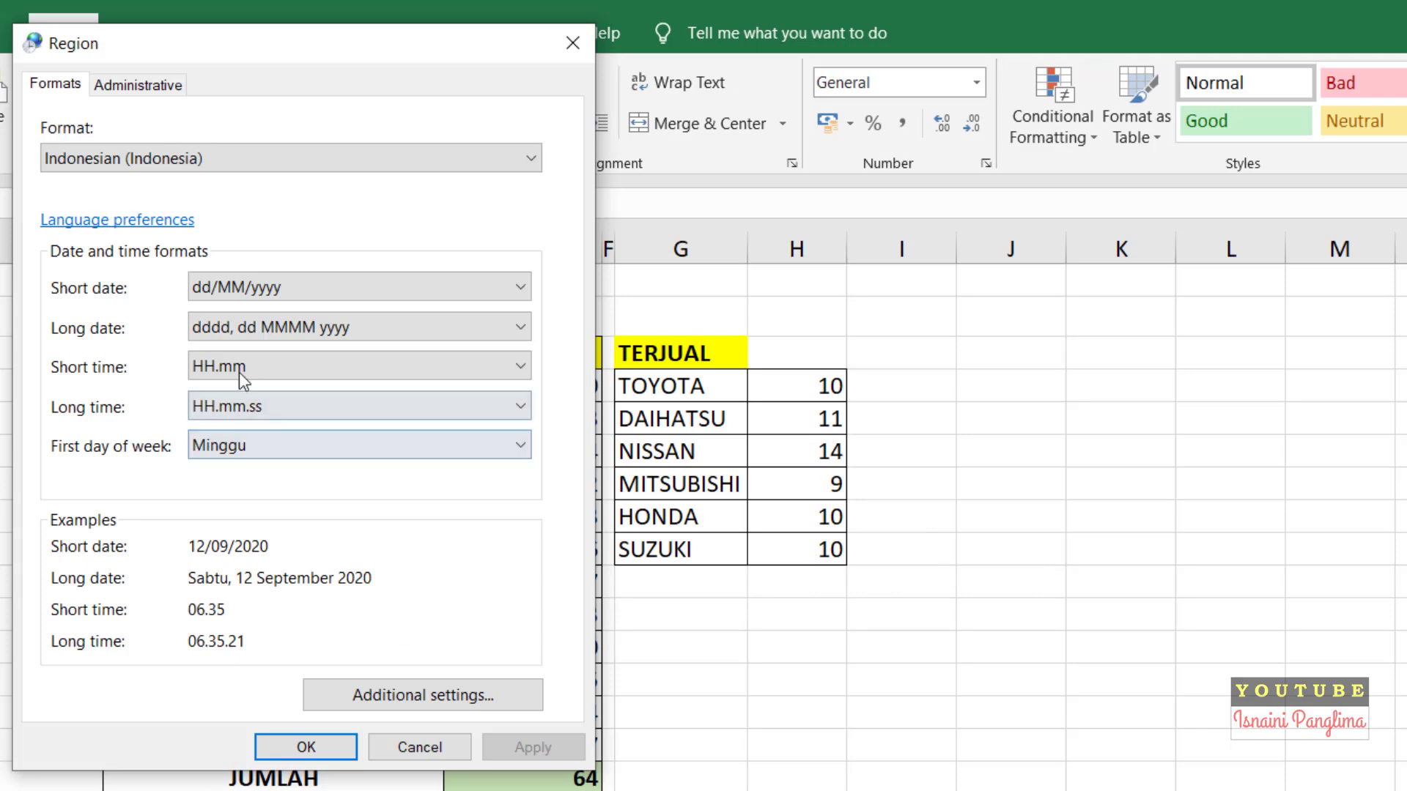
pyautogui.click(174, 163)
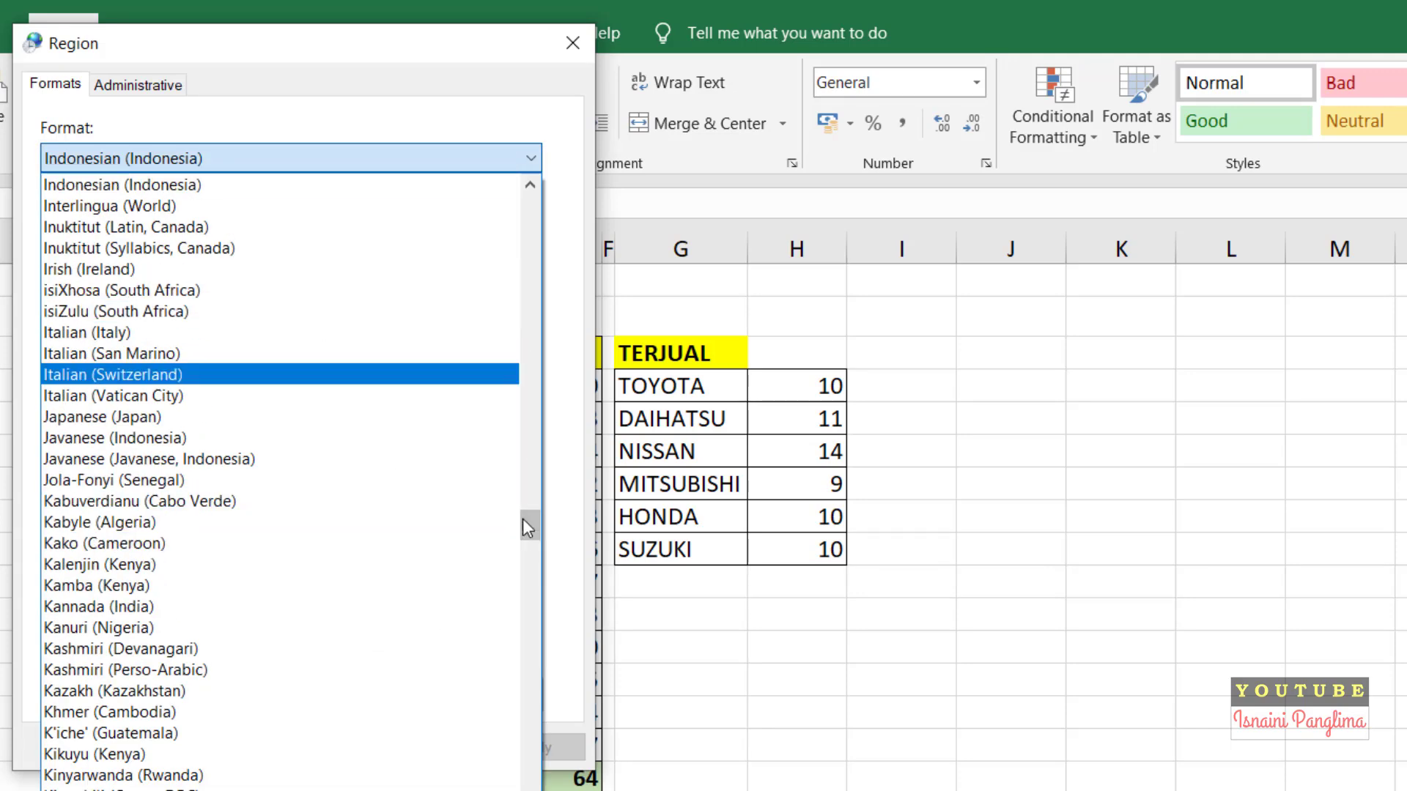
pyautogui.moveTo(521, 519)
pyautogui.mouseDown()
pyautogui.moveTo(536, 187)
pyautogui.moveTo(538, 315)
pyautogui.moveTo(582, 401)
pyautogui.mouseUp()
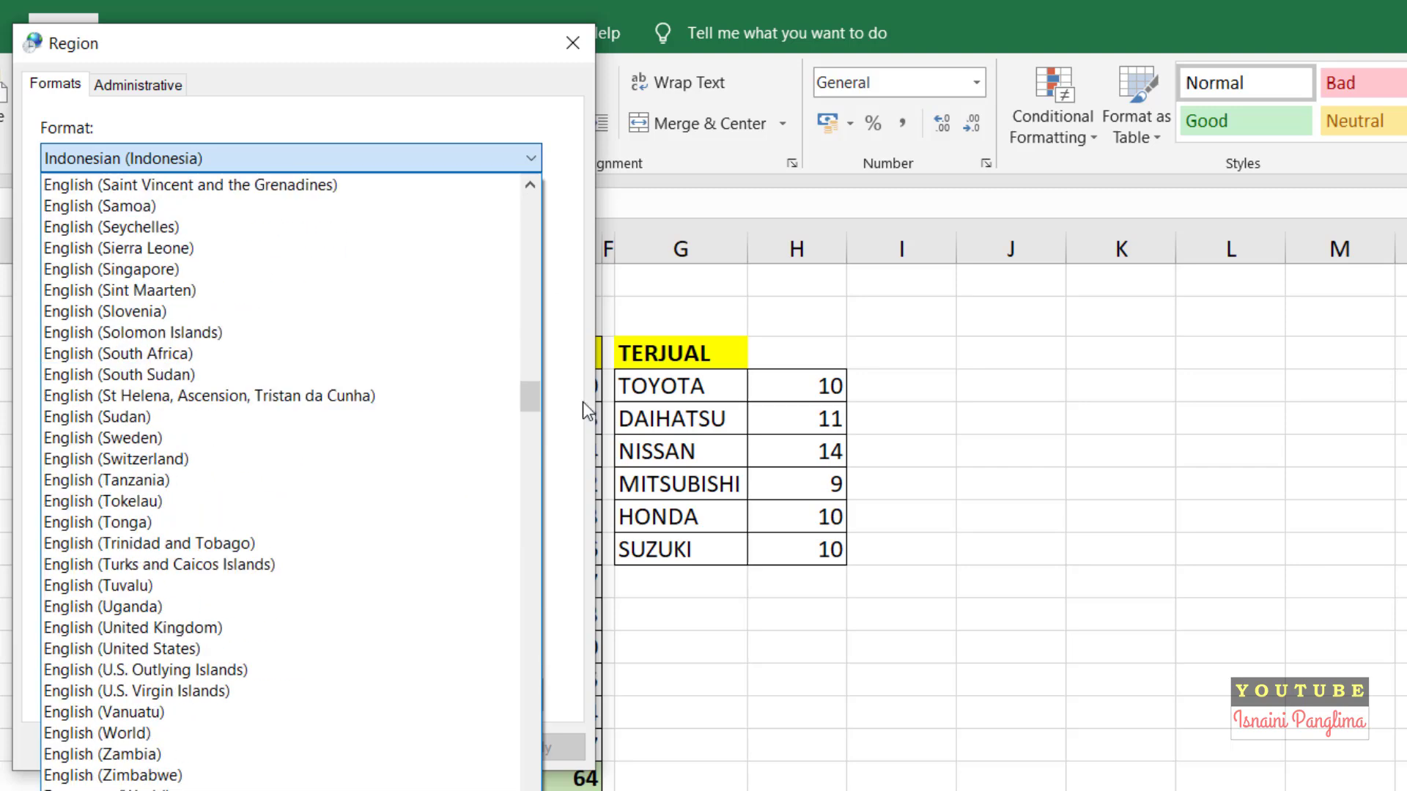
pyautogui.click(129, 627)
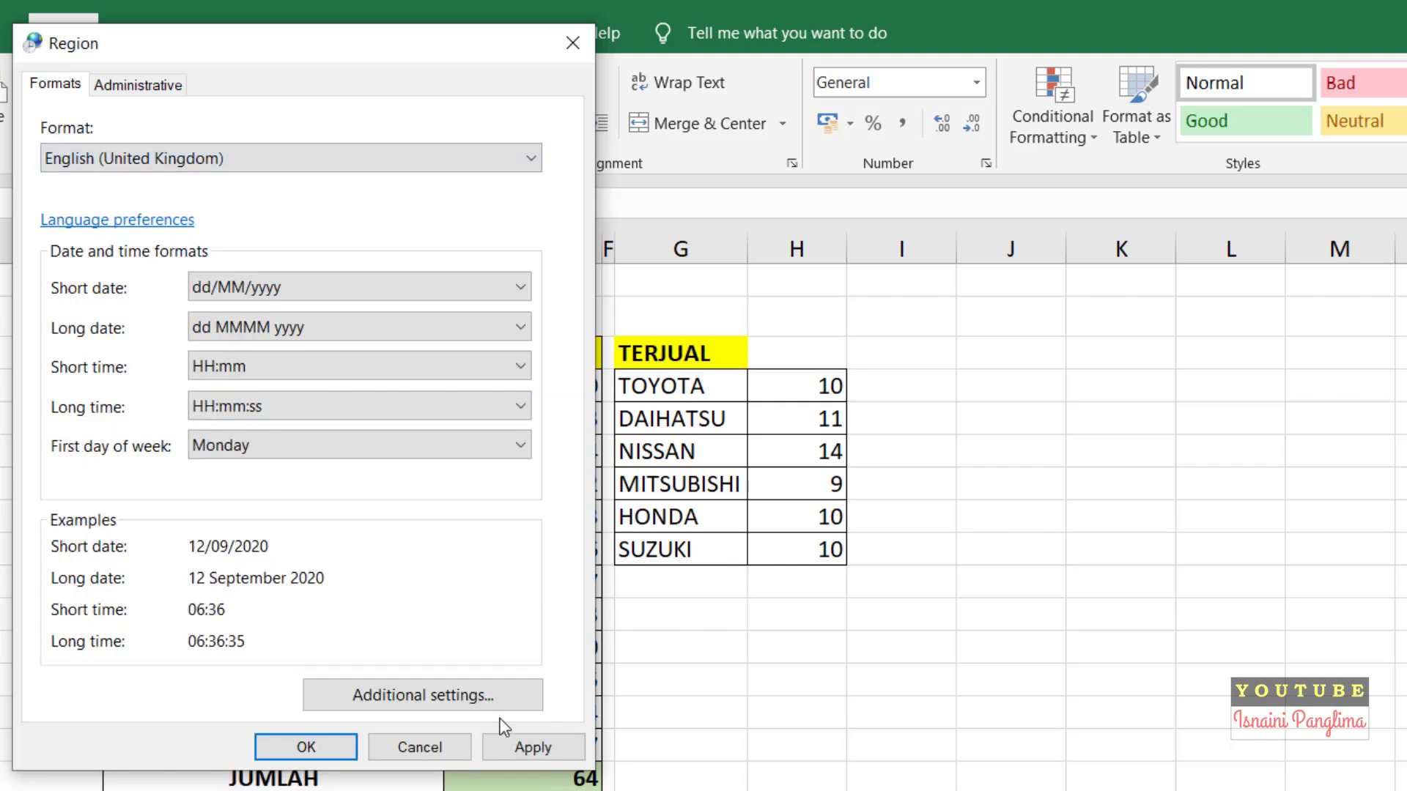
# - Check the comma list separator under Additional settings, then apply the English (United Kingdom) format
pyautogui.click(487, 700)
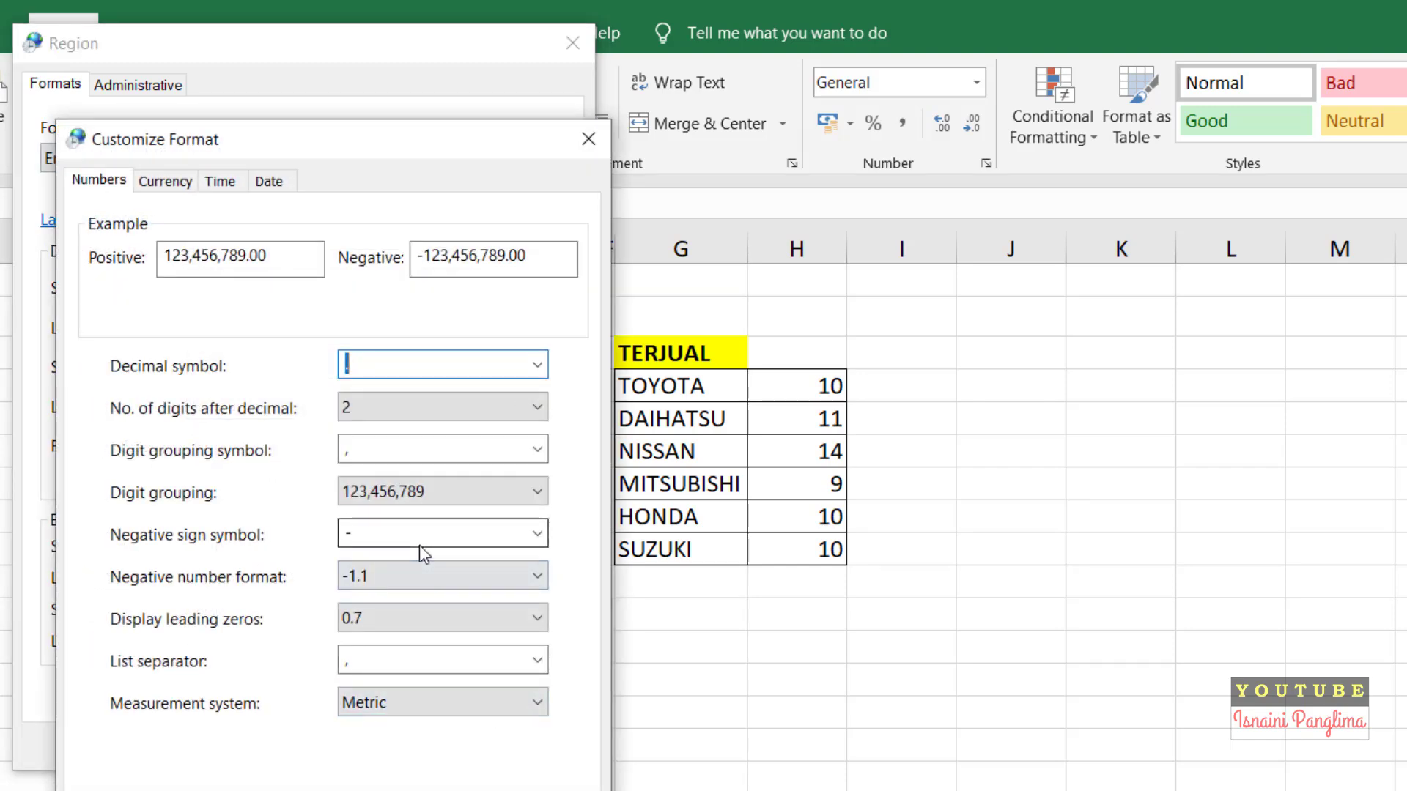
pyautogui.doubleClick(357, 660)
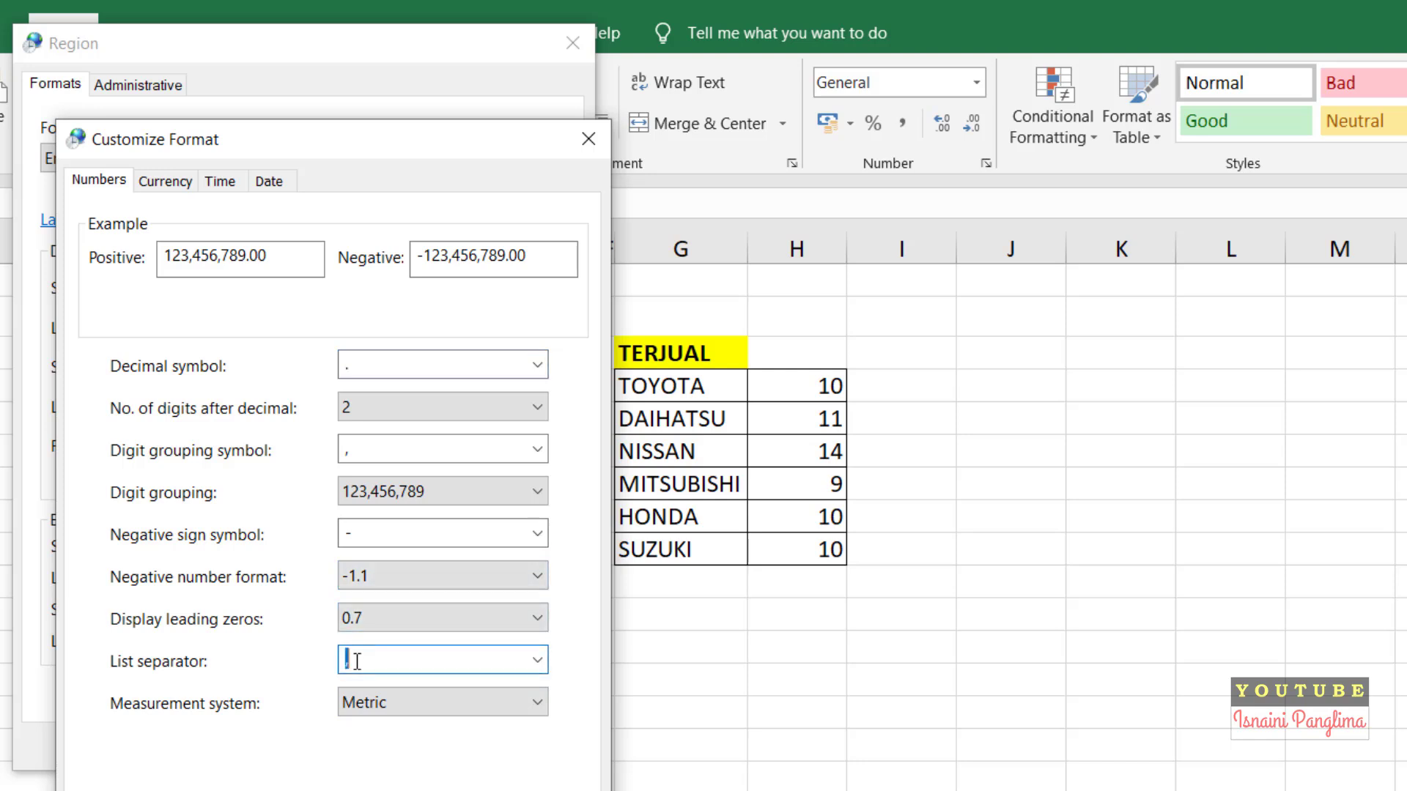
pyautogui.click(537, 659)
pyautogui.click(537, 659)
pyautogui.click(367, 660)
pyautogui.press('Return')
pyautogui.click(521, 750)
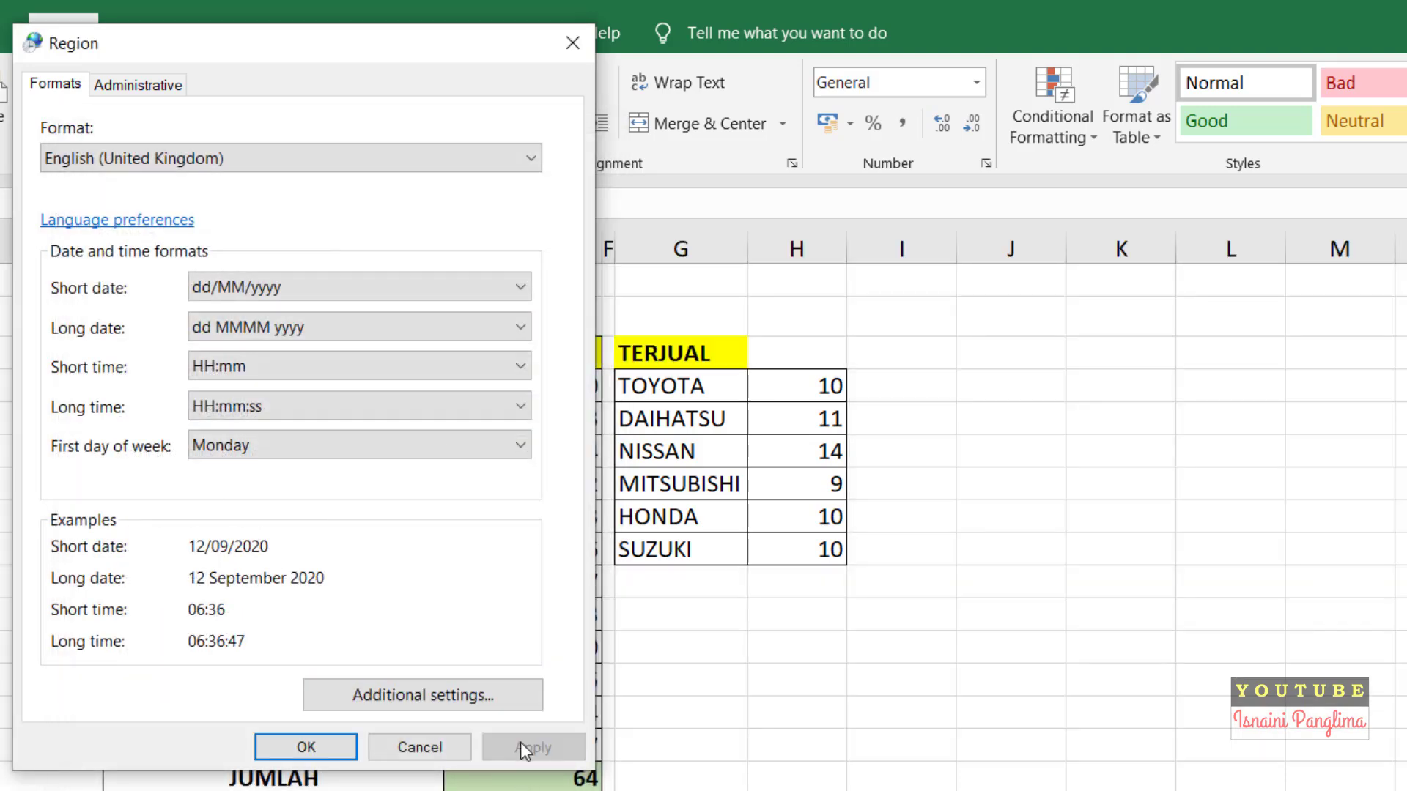
# - Close the region settings and view the comma separators in the SUZUKI total's SUMIF formula
pyautogui.click(307, 747)
pyautogui.click(678, 653)
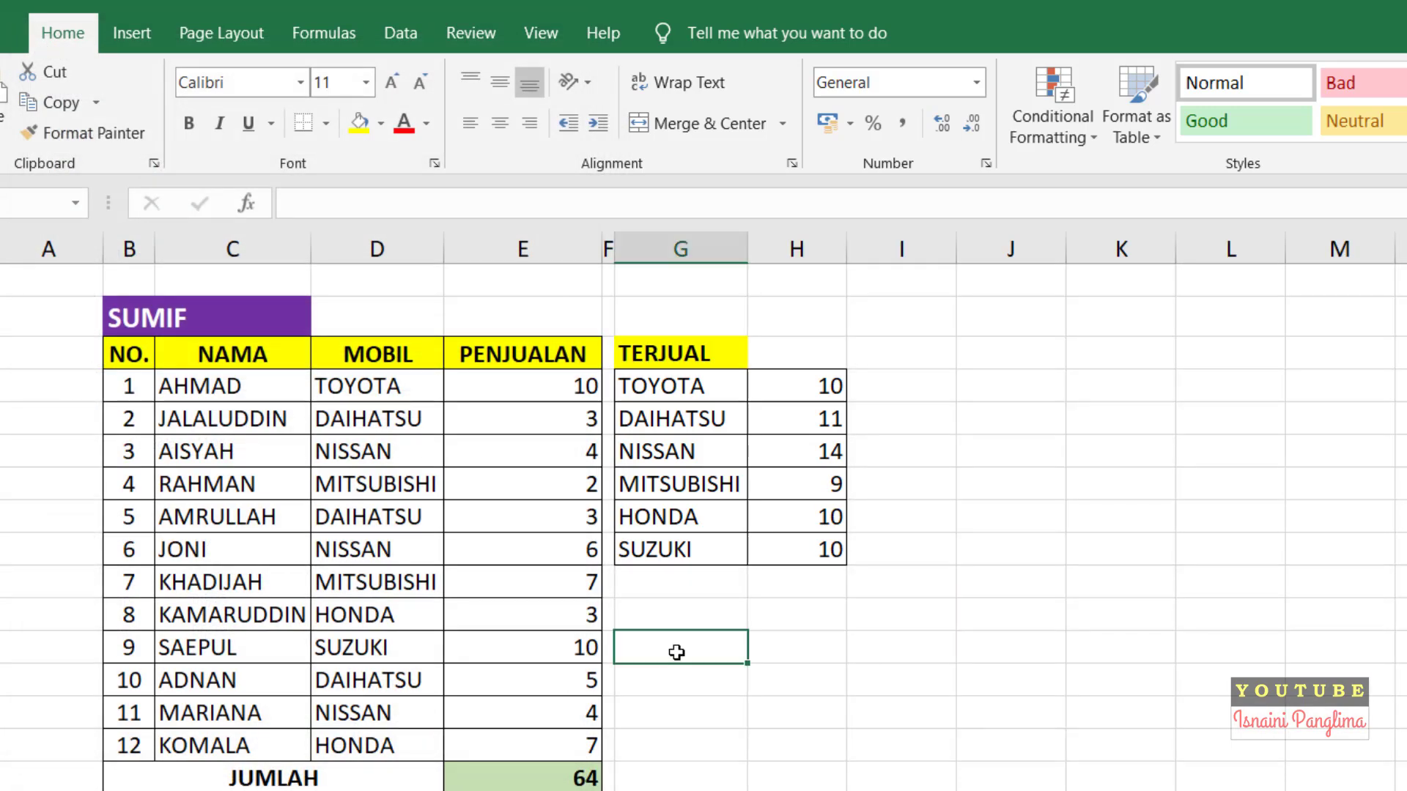
pyautogui.click(811, 544)
pyautogui.press('F2')
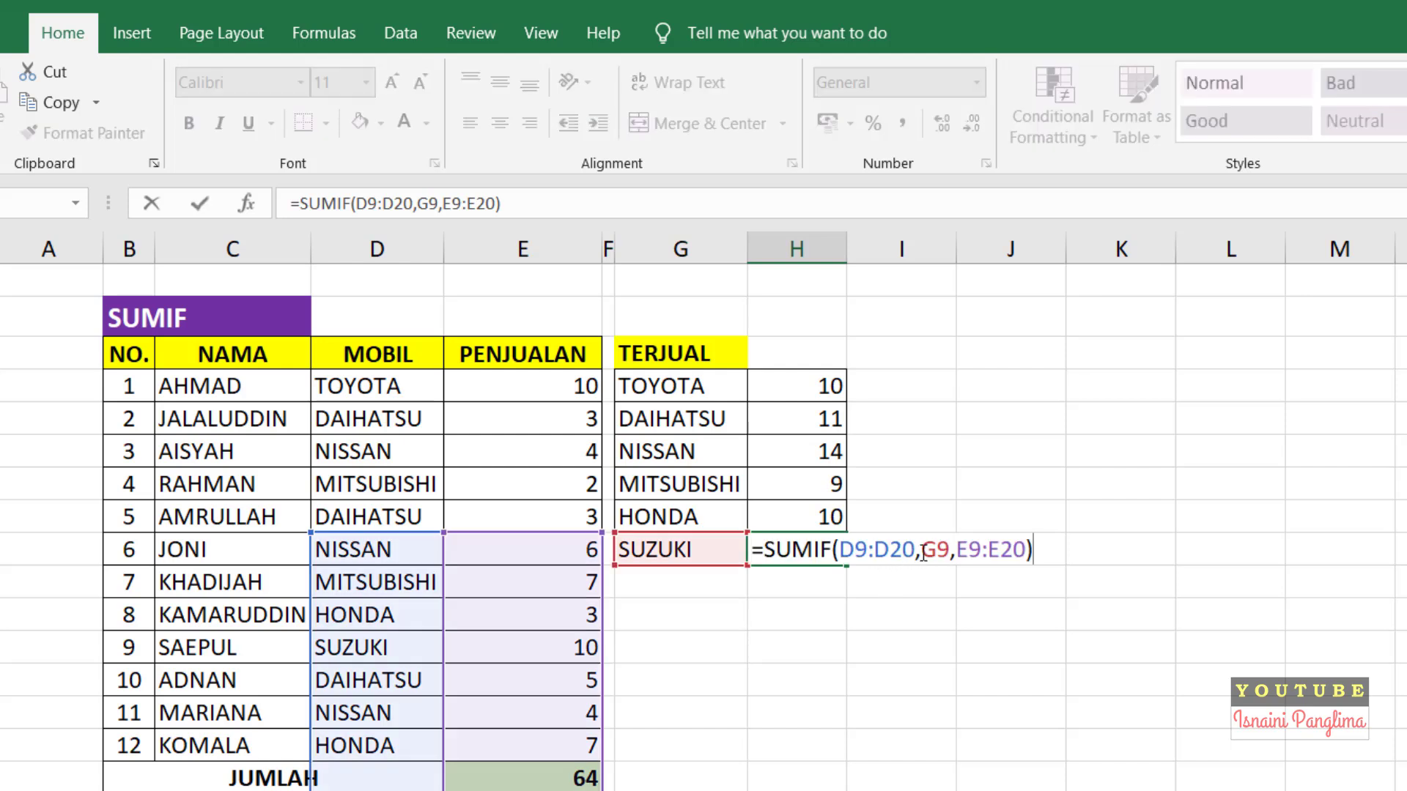
pyautogui.click(922, 551)
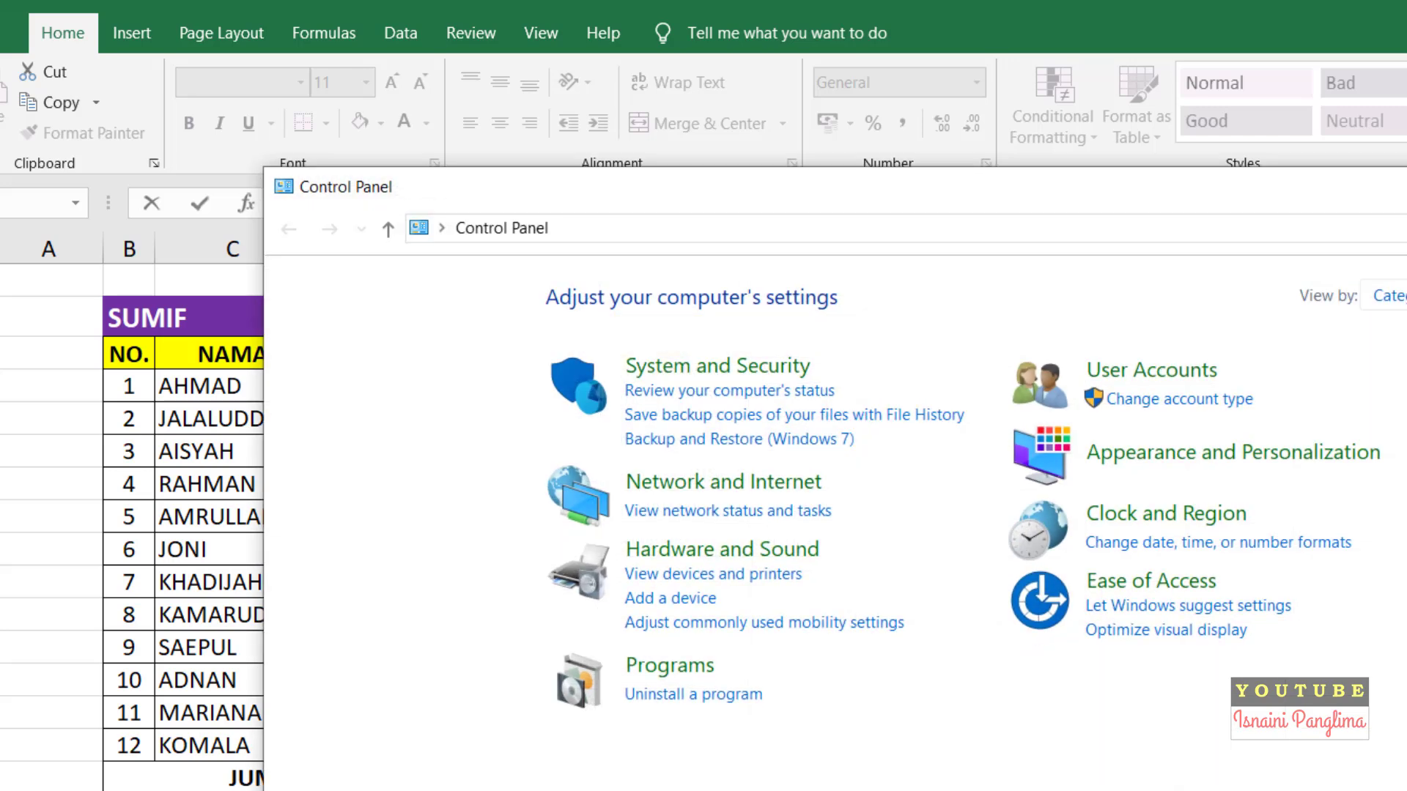
# - Reopen the region format settings, then commit the SUZUKI and DAIHATSU formulas
pyautogui.click(1149, 549)
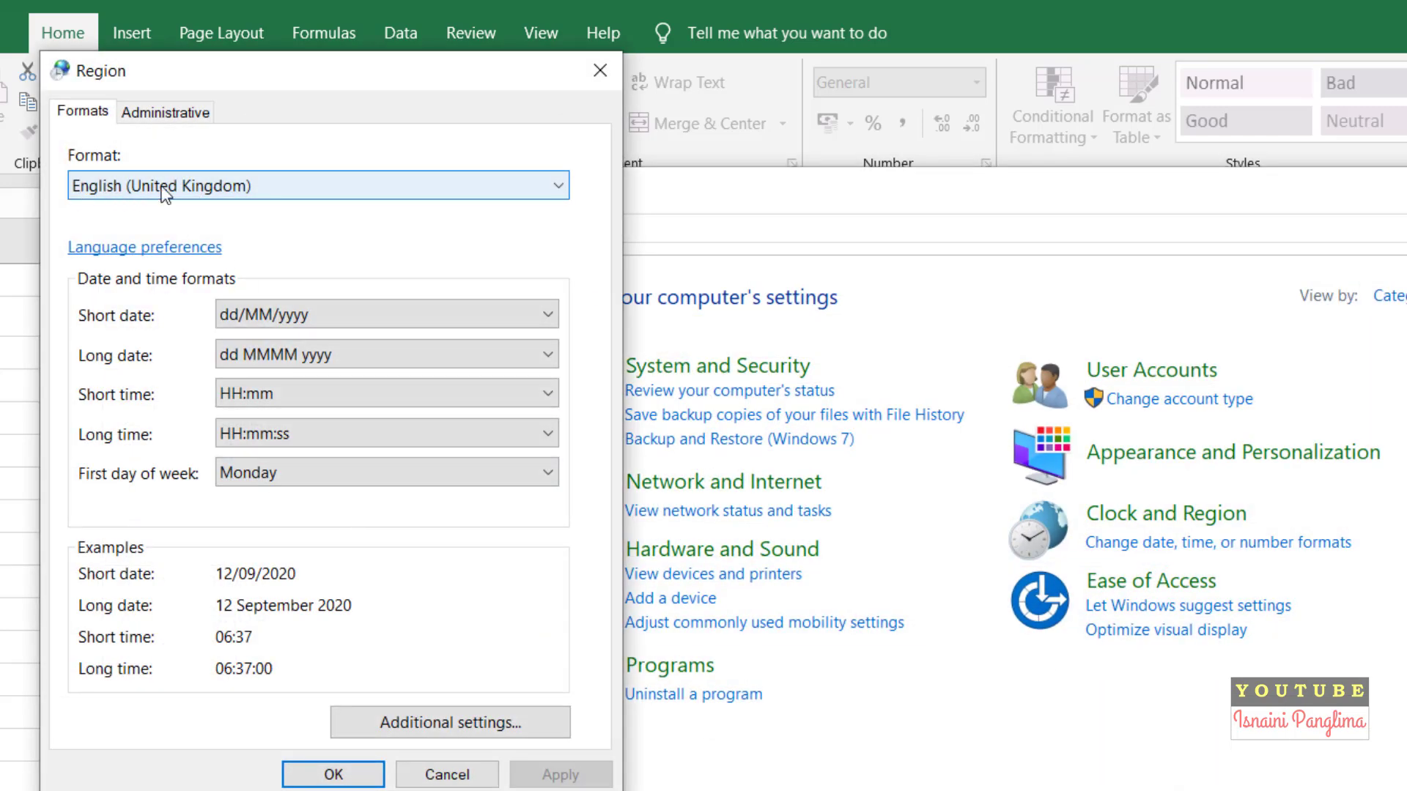
pyautogui.click(170, 189)
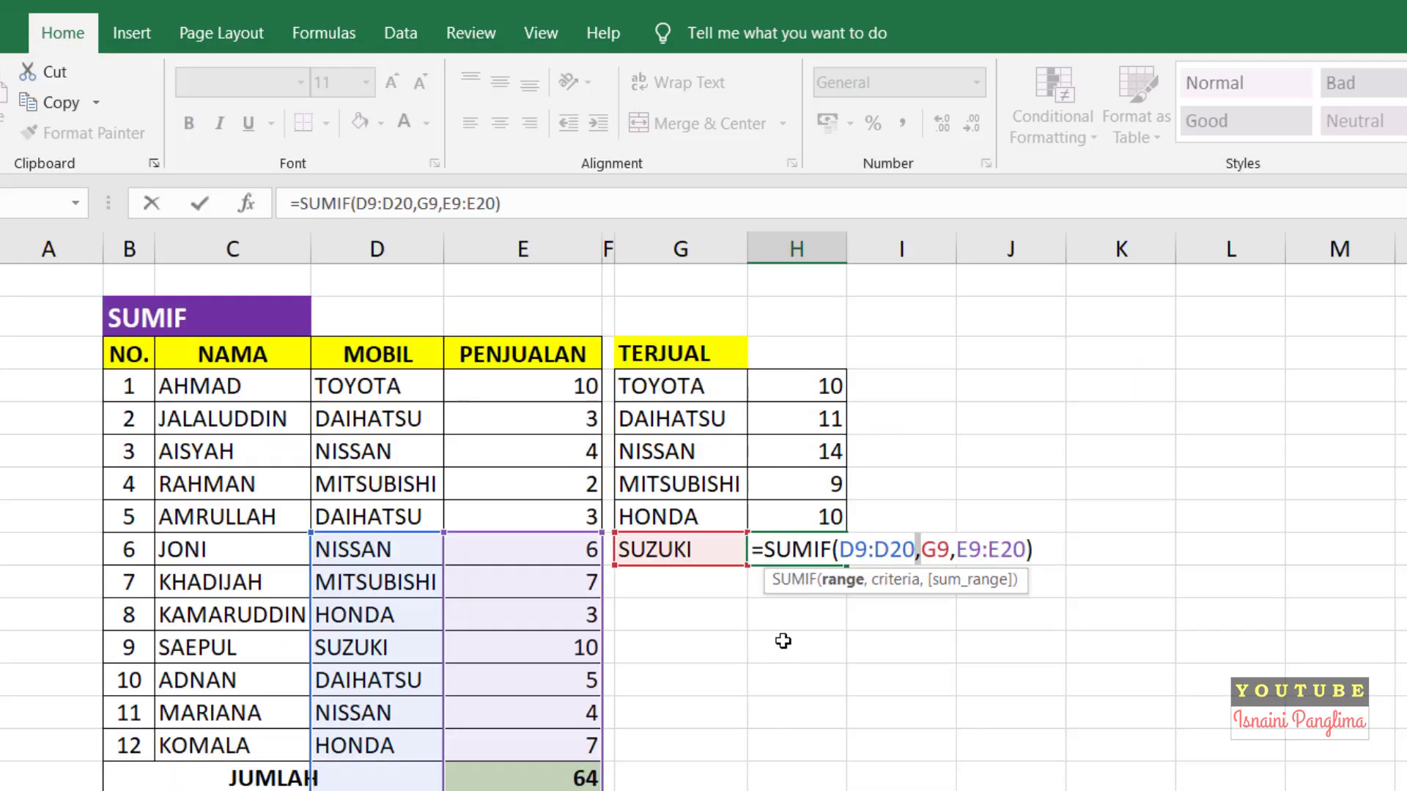
pyautogui.click(1070, 555)
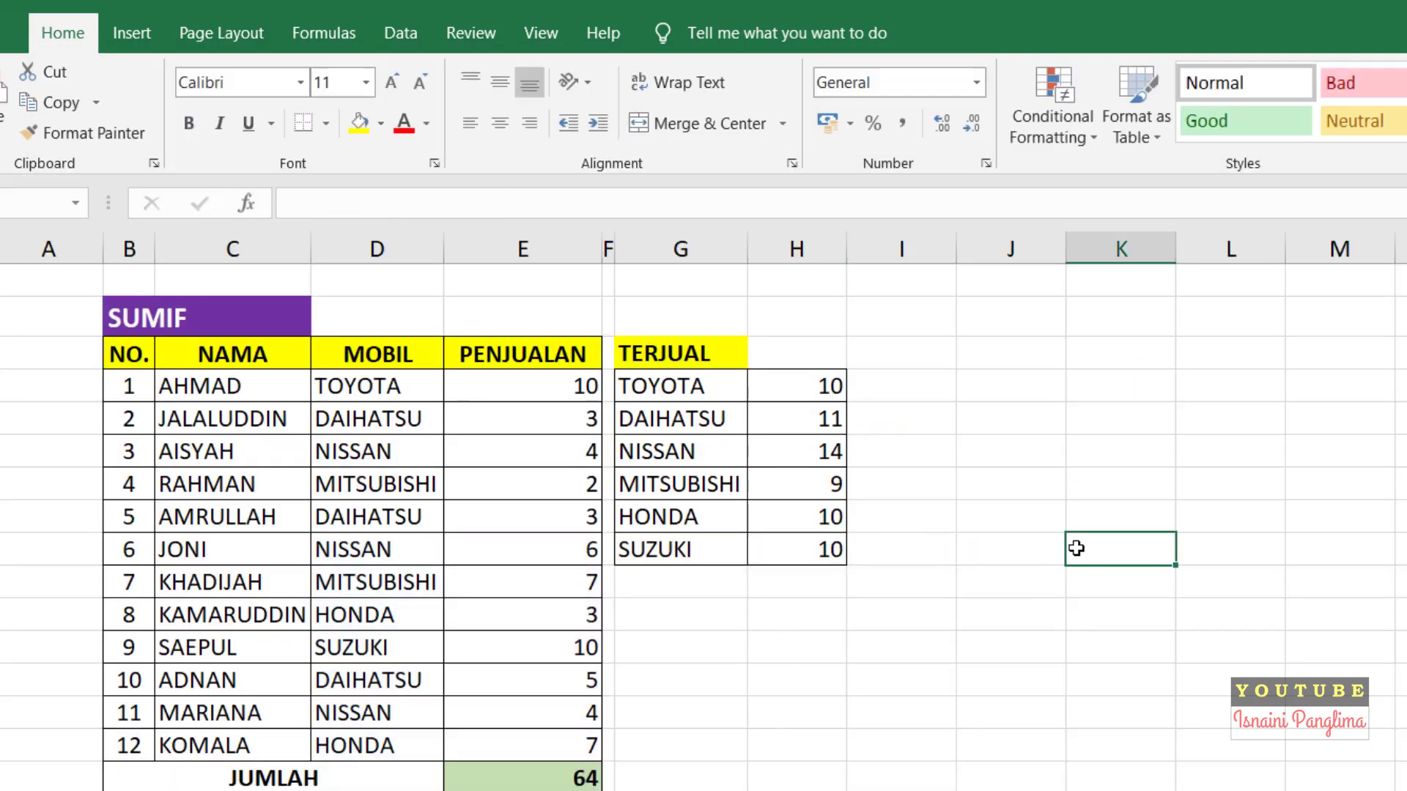
pyautogui.click(825, 431)
pyautogui.doubleClick(824, 431)
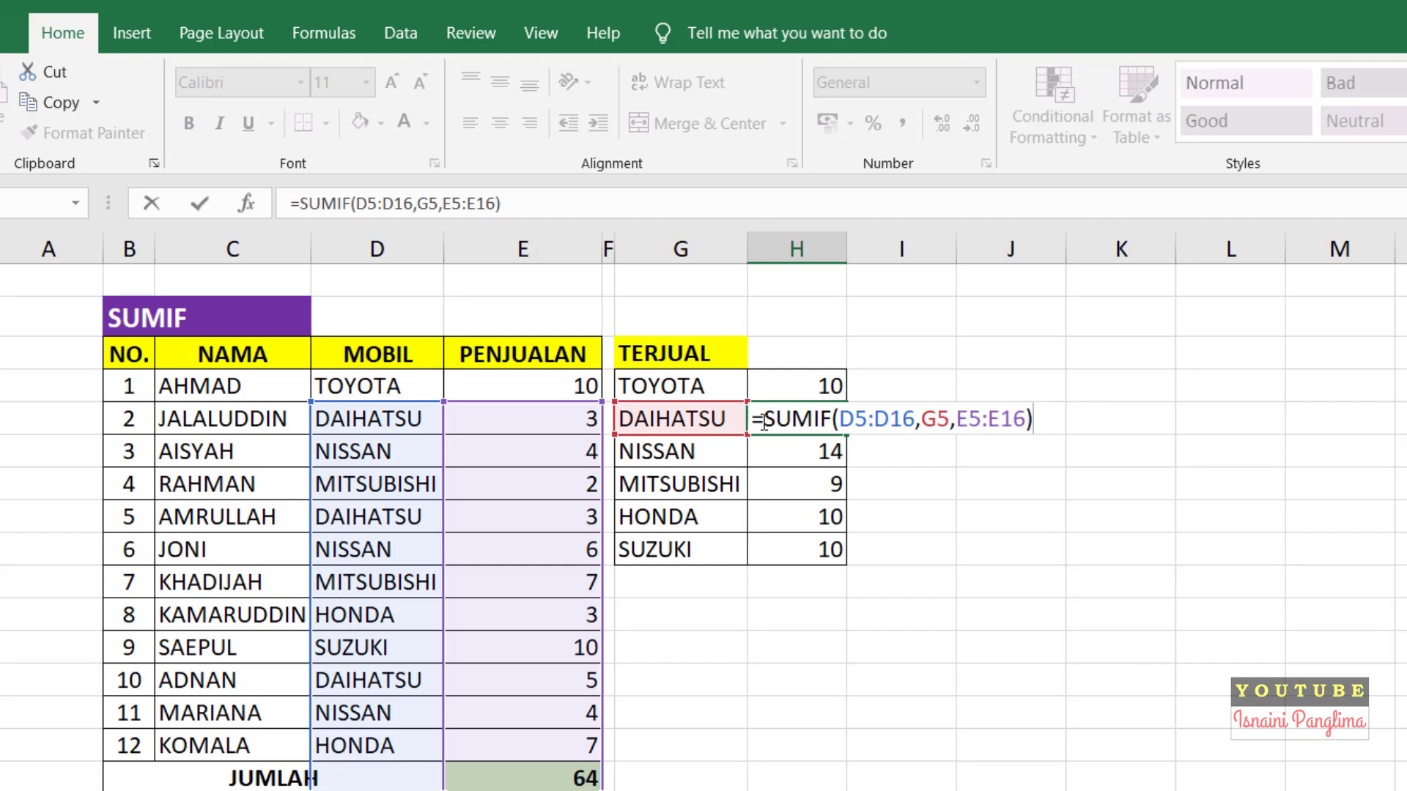
pyautogui.press('Return')
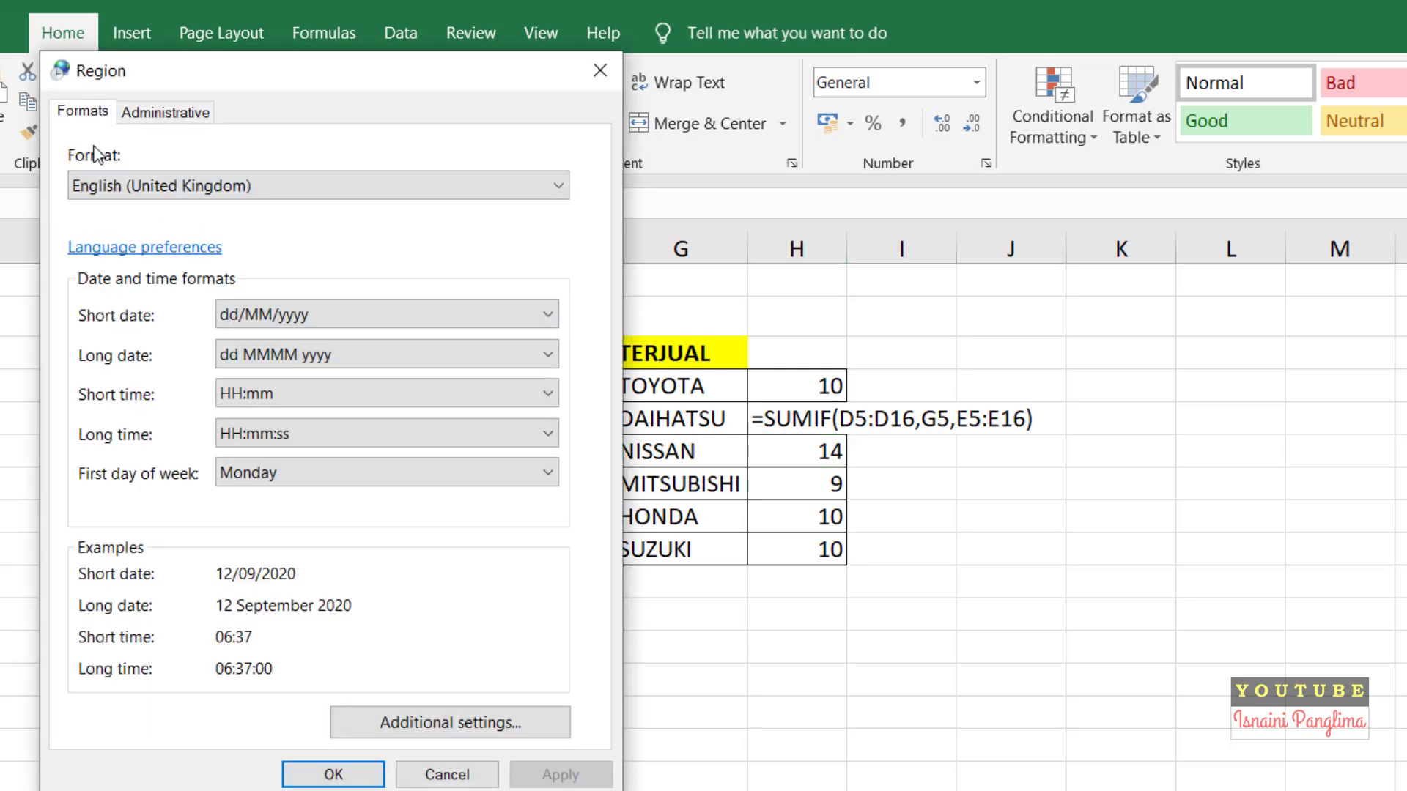
# - Choose Indonesian (Indonesia) from the region Format list
pyautogui.click(154, 186)
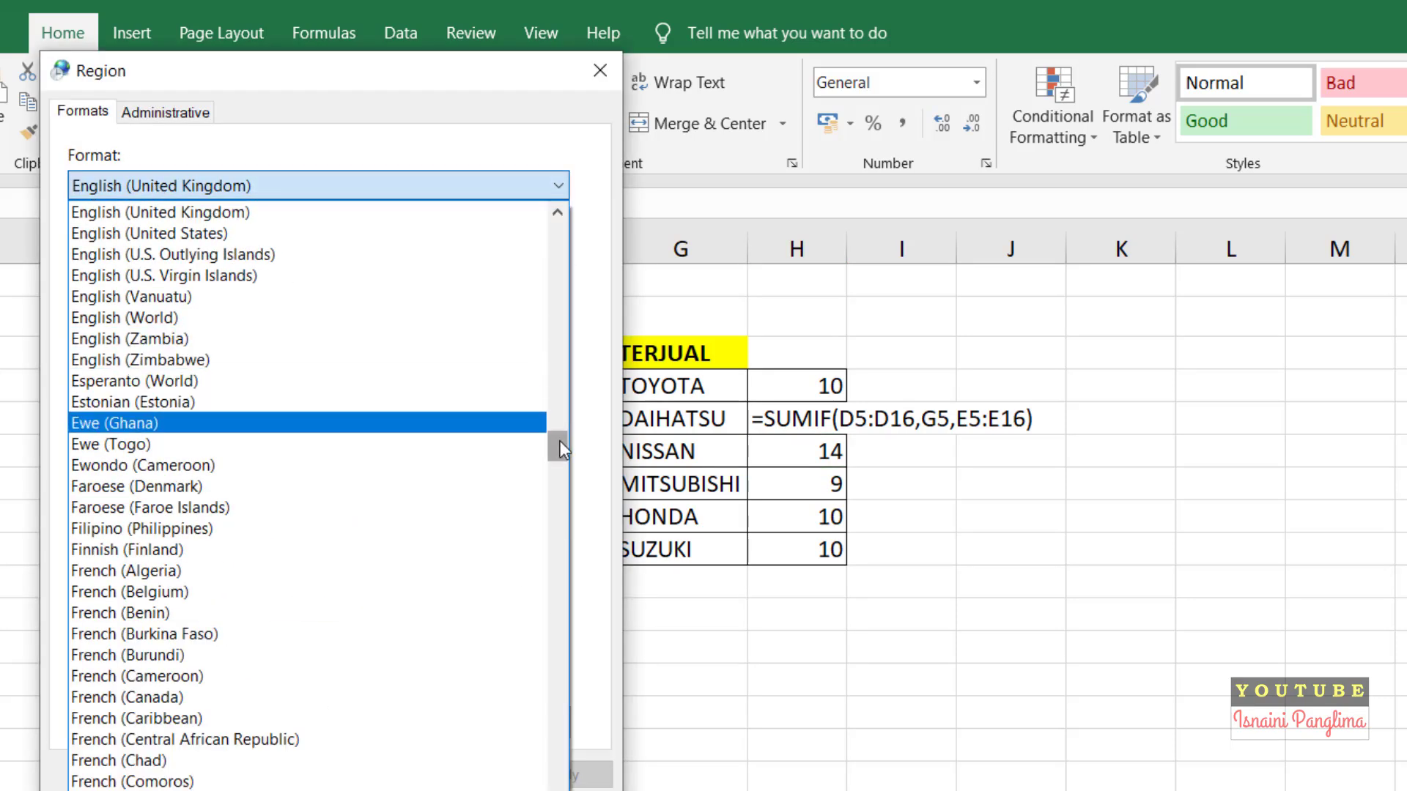
pyautogui.moveTo(559, 441)
pyautogui.mouseDown()
pyautogui.moveTo(555, 402)
pyautogui.moveTo(596, 557)
pyautogui.mouseUp()
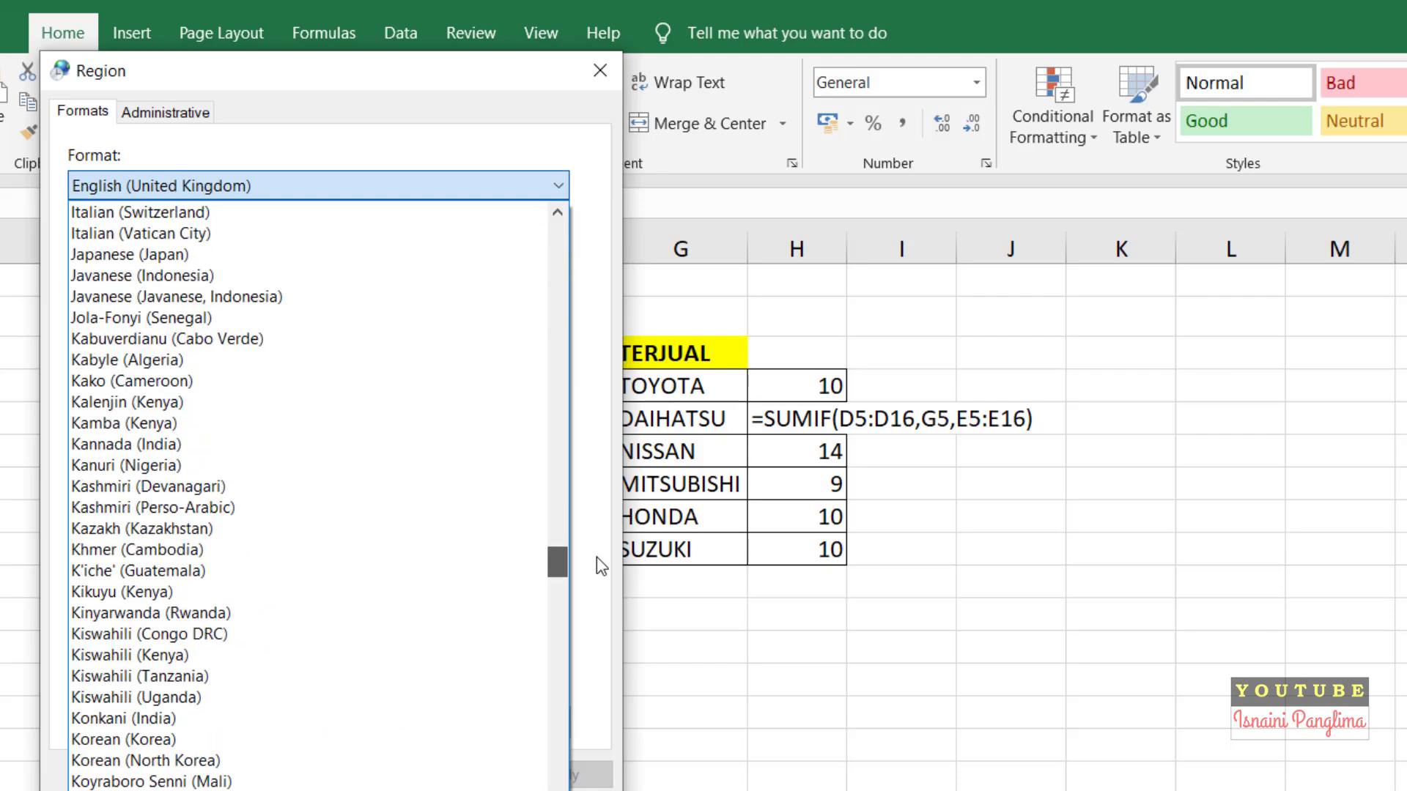
pyautogui.moveTo(596, 557)
pyautogui.mouseDown()
pyautogui.moveTo(611, 526)
pyautogui.moveTo(617, 537)
pyautogui.mouseUp()
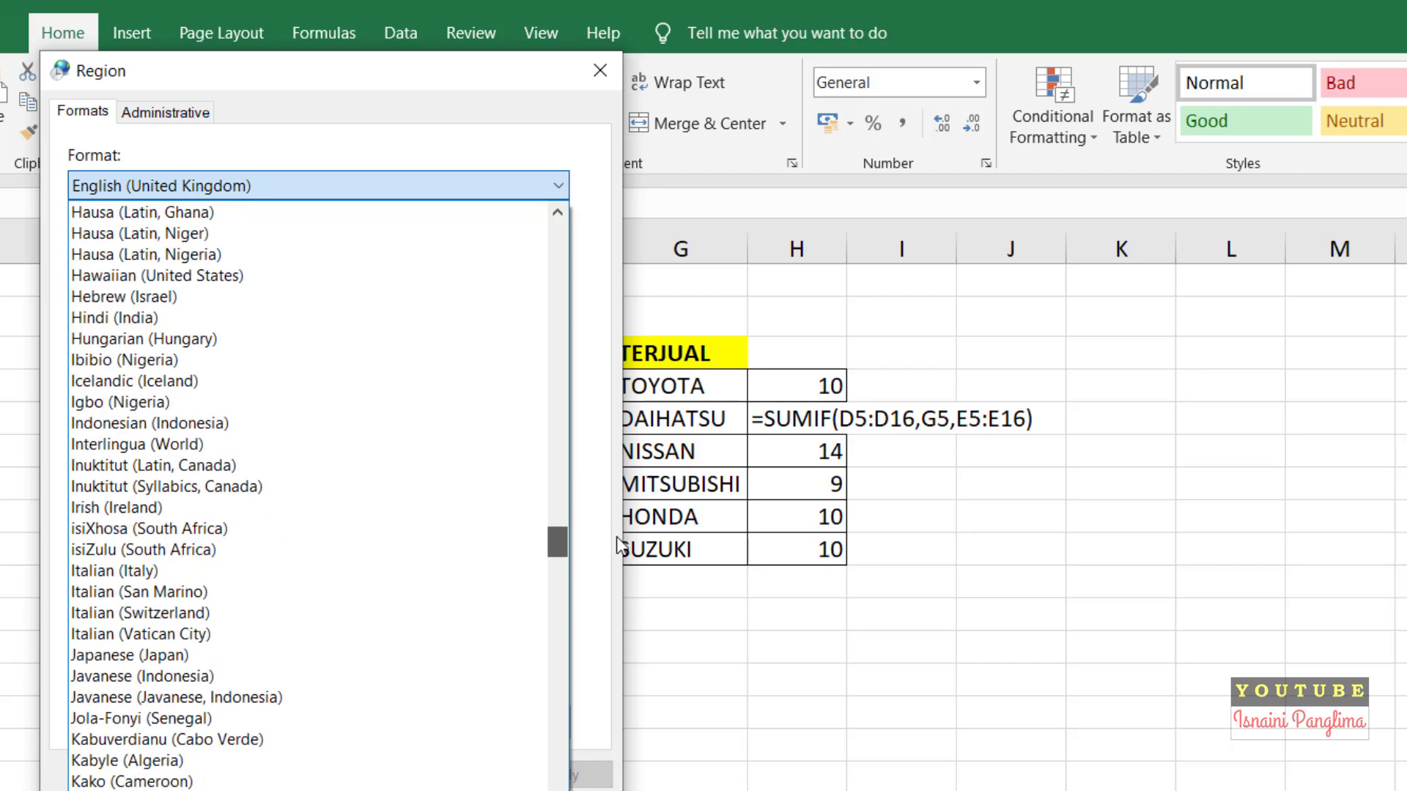
pyautogui.click(236, 423)
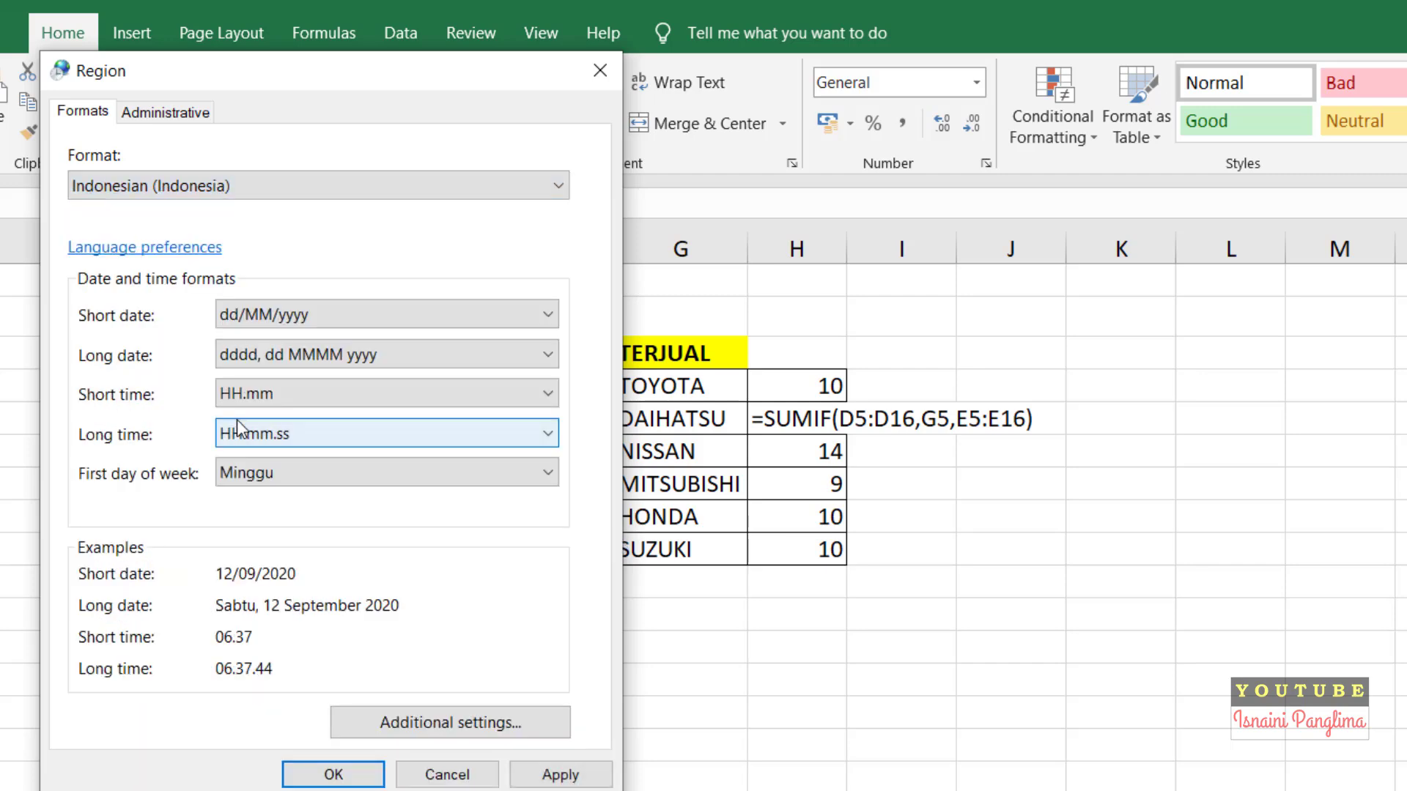
# - Review the list separator under Additional settings and apply the Indonesian format
pyautogui.click(496, 708)
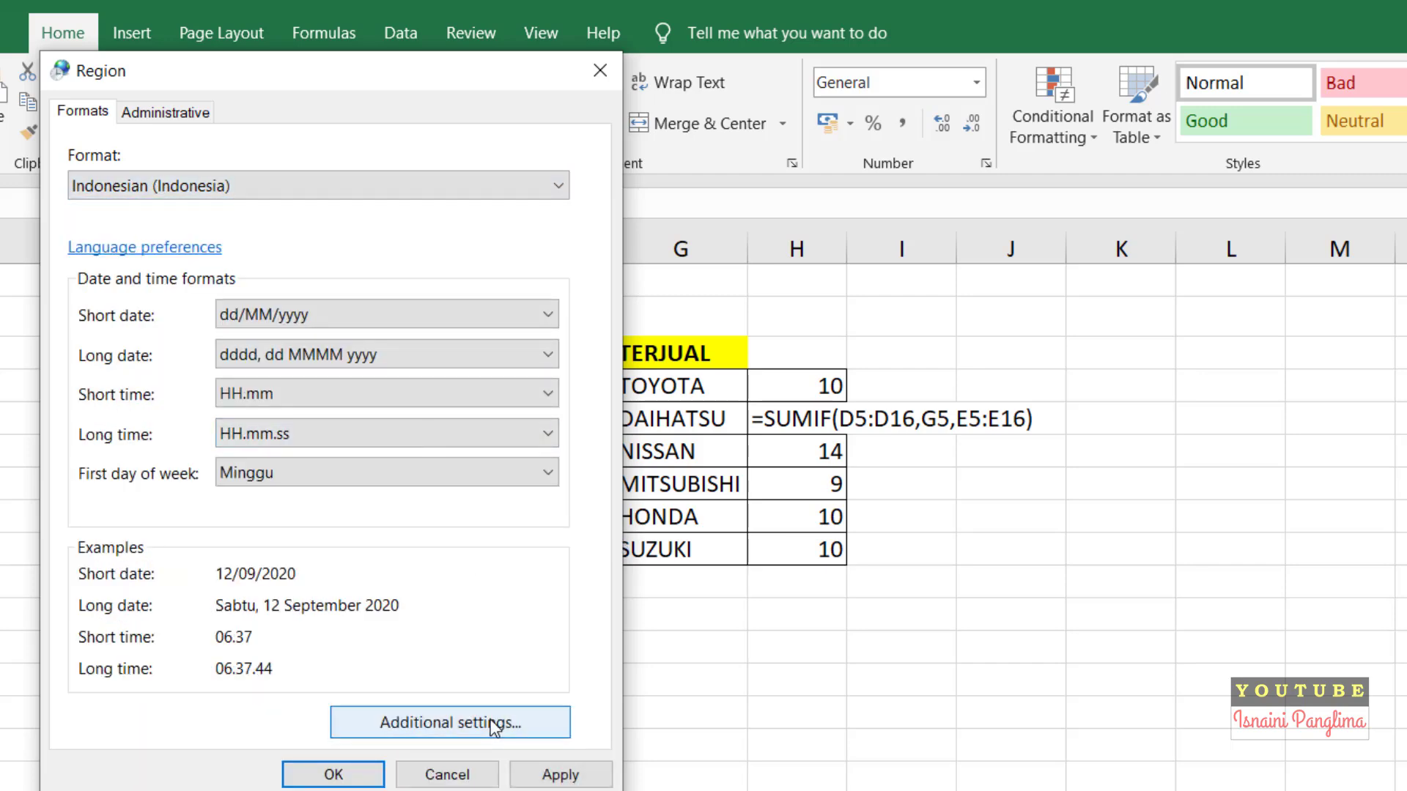
pyautogui.click(396, 692)
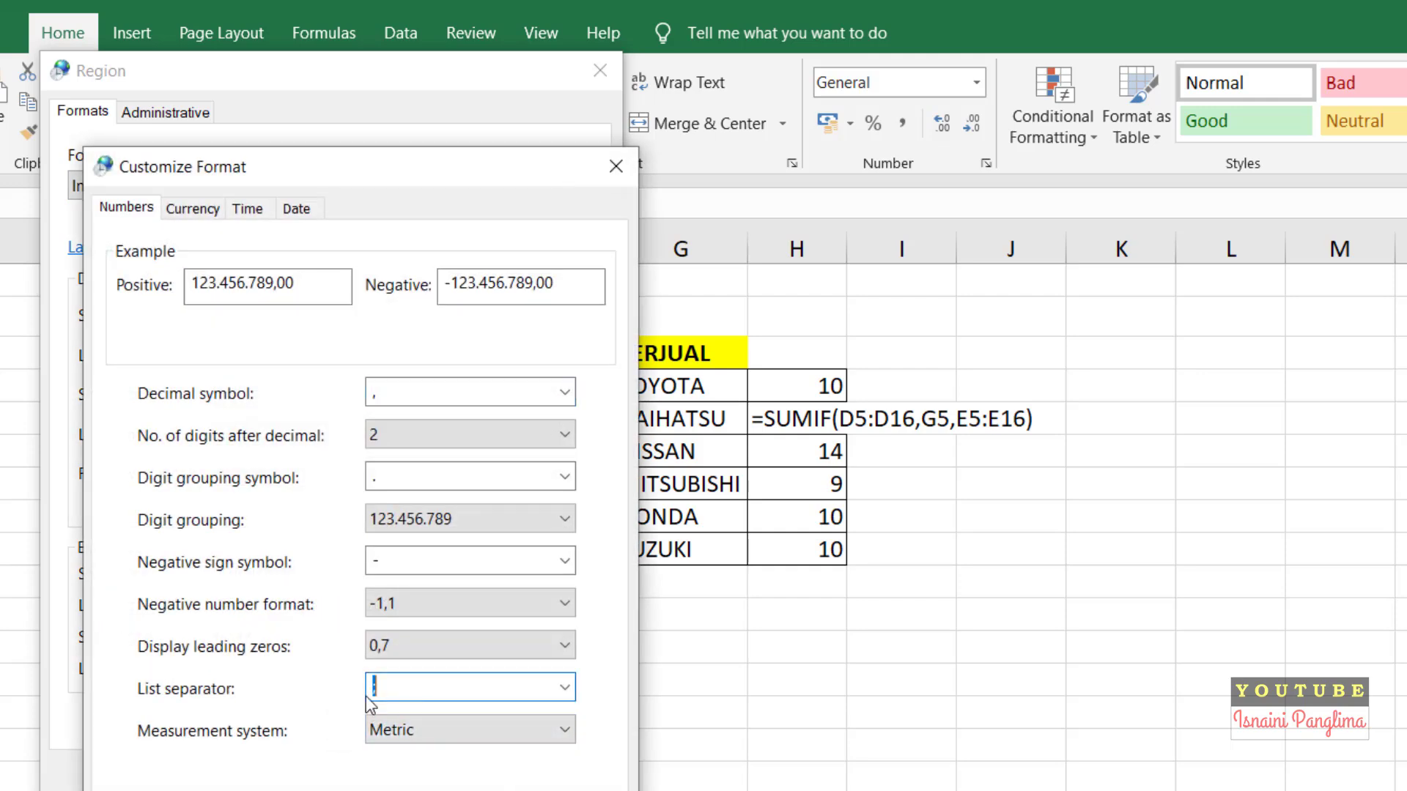
pyautogui.press('Return')
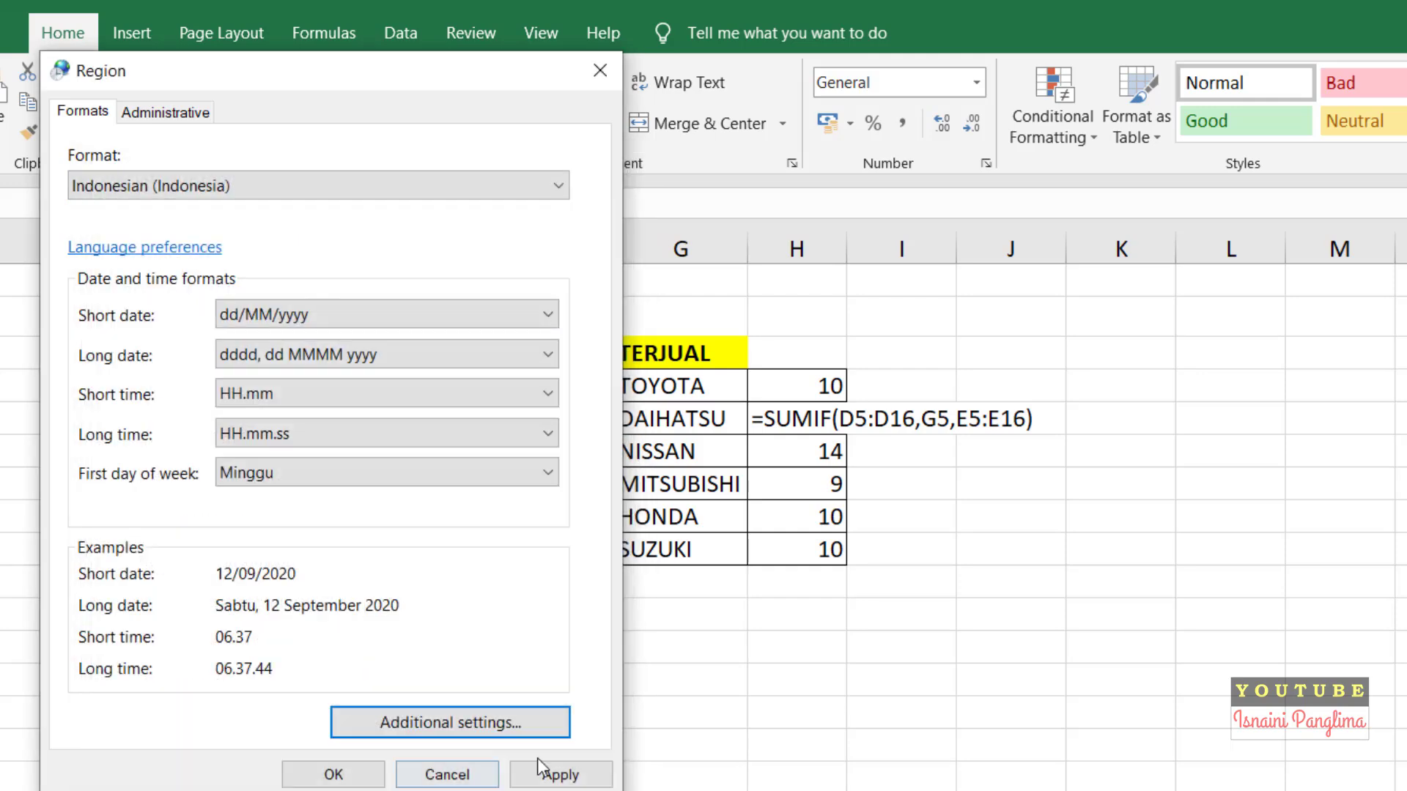
pyautogui.click(561, 774)
pyautogui.click(333, 774)
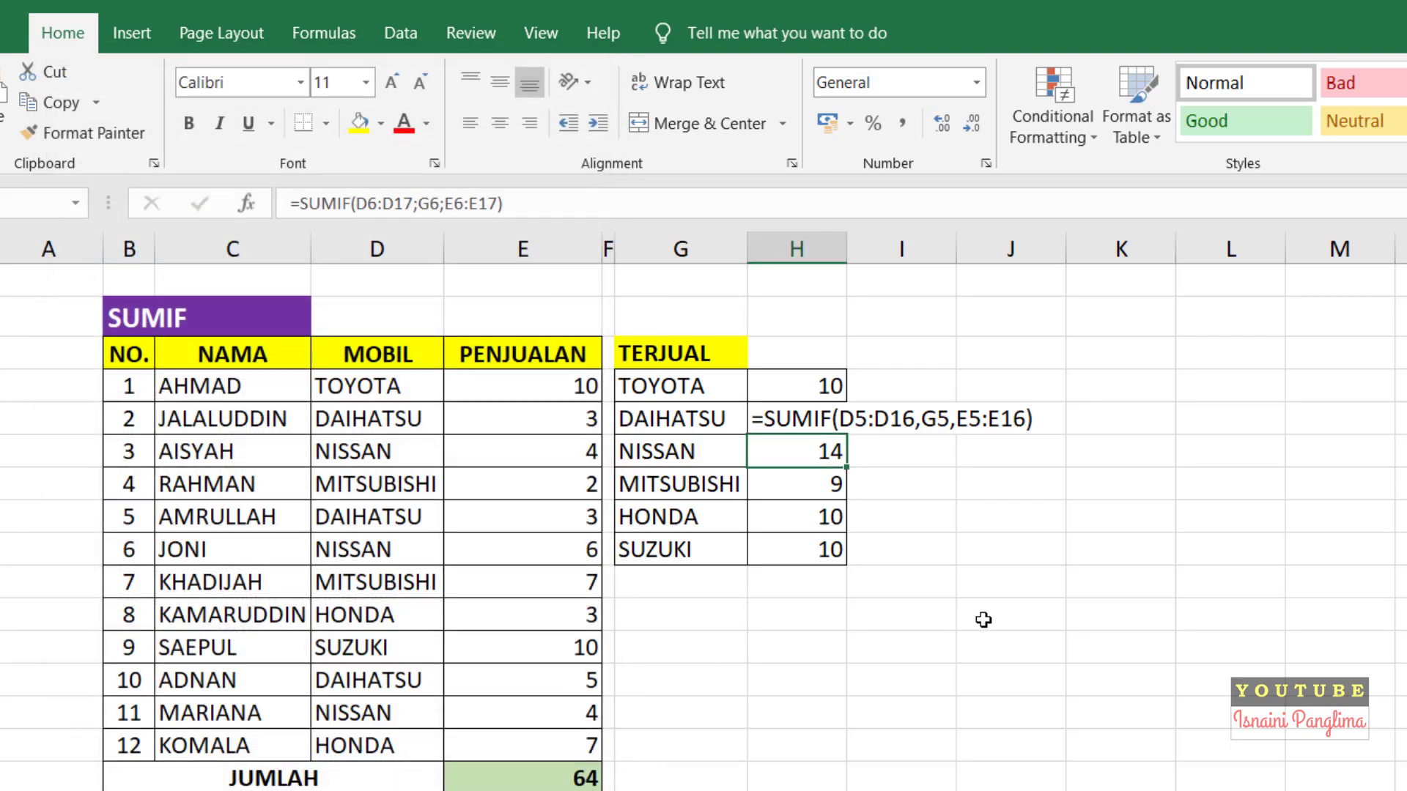
pyautogui.click(985, 615)
pyautogui.click(762, 417)
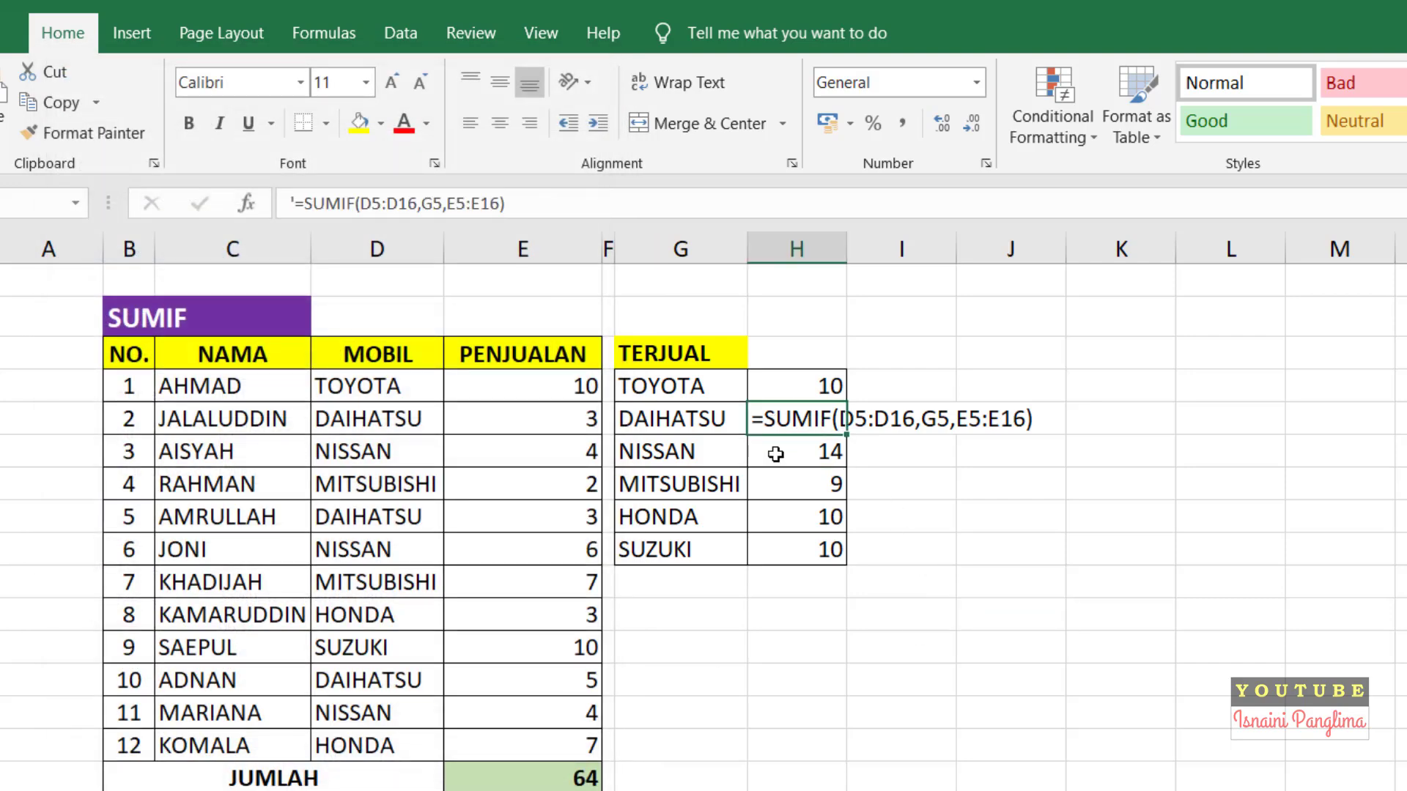
pyautogui.click(777, 450)
pyautogui.doubleClick(792, 453)
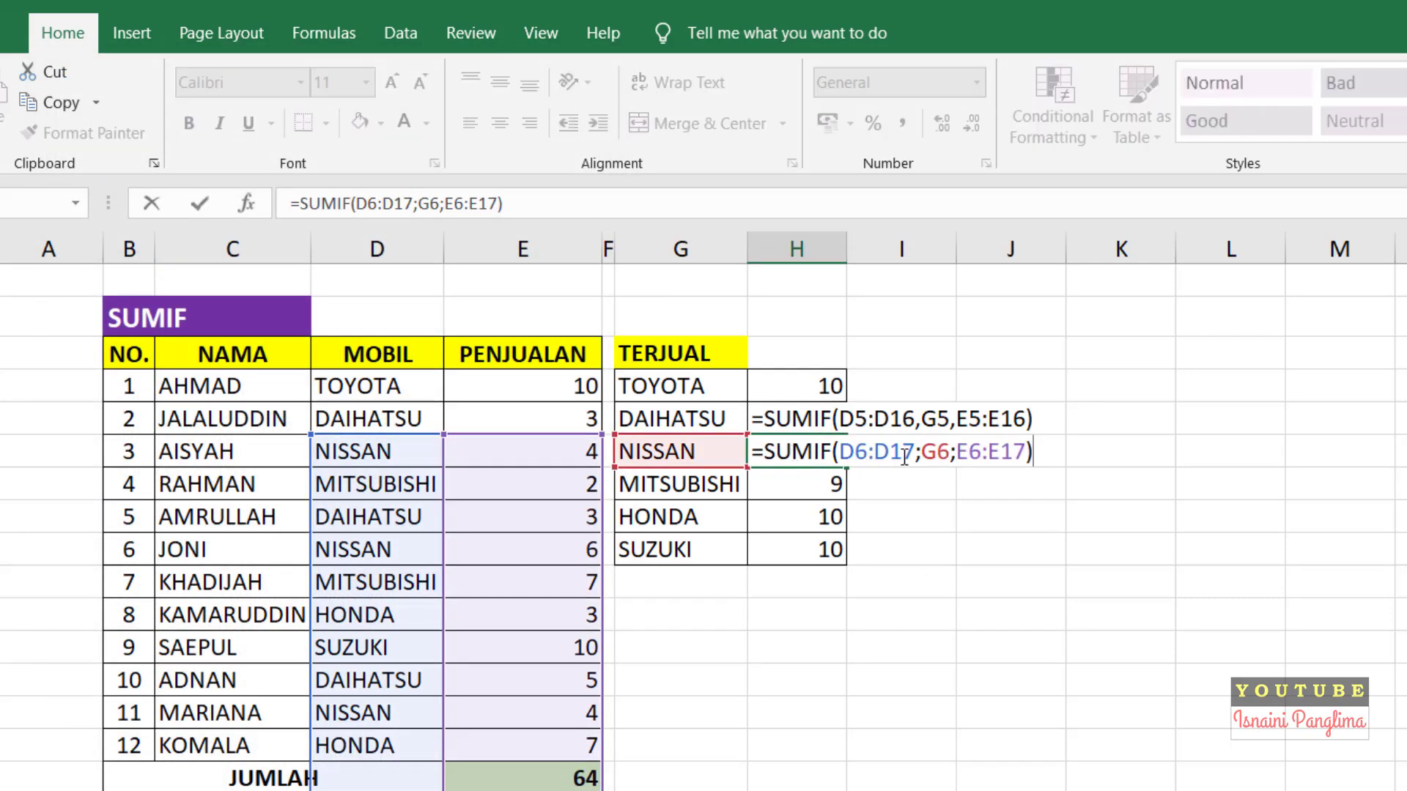
pyautogui.click(915, 452)
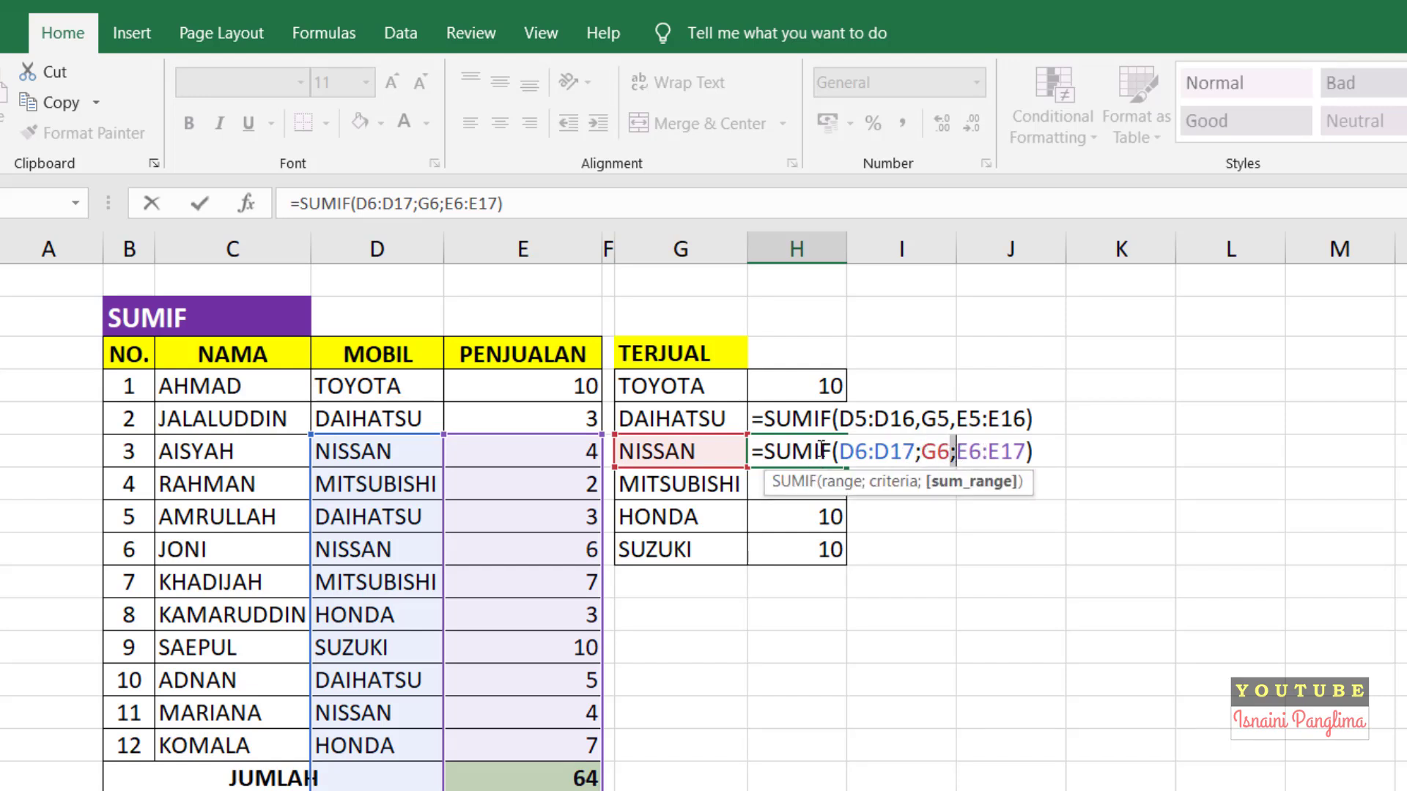
pyautogui.click(1005, 452)
pyautogui.click(799, 419)
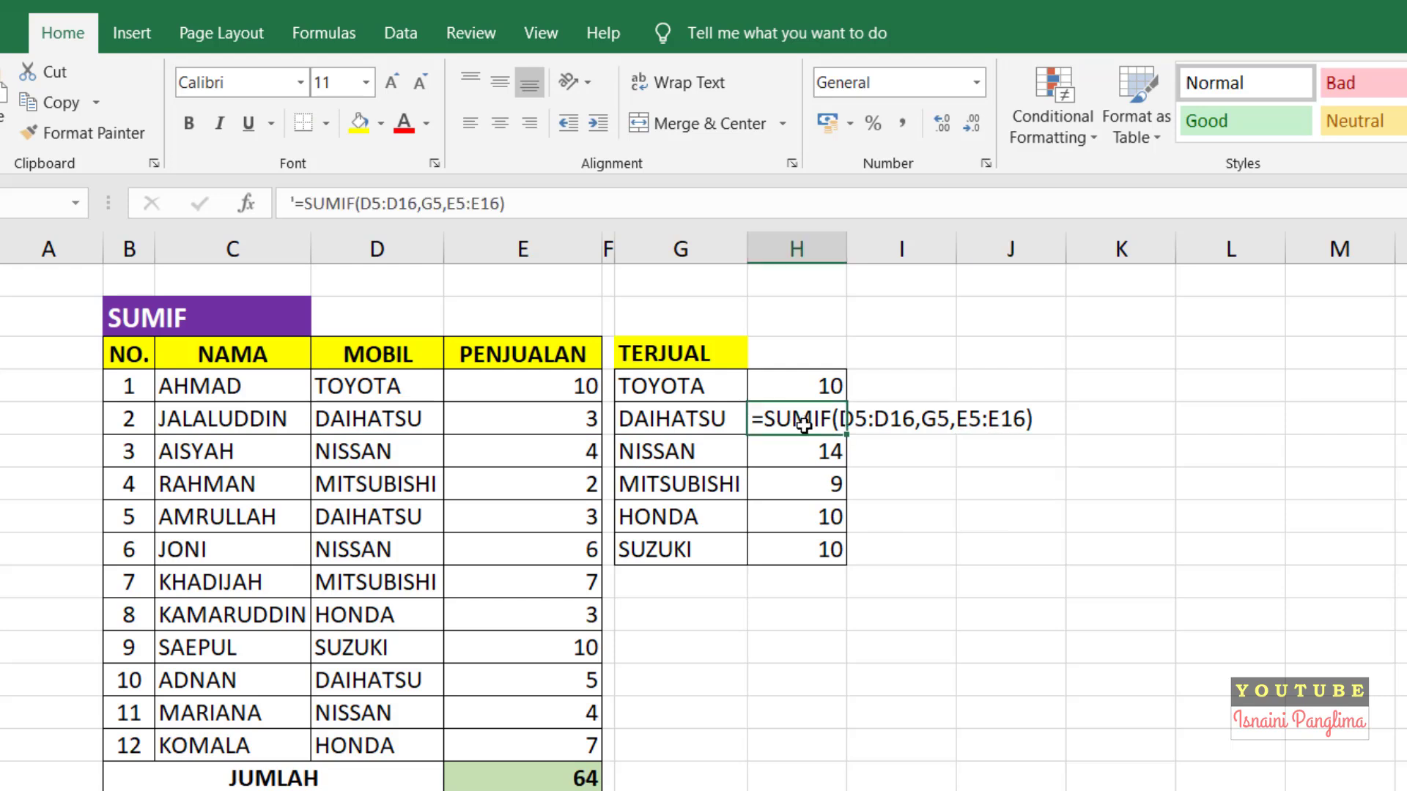
pyautogui.click(821, 380)
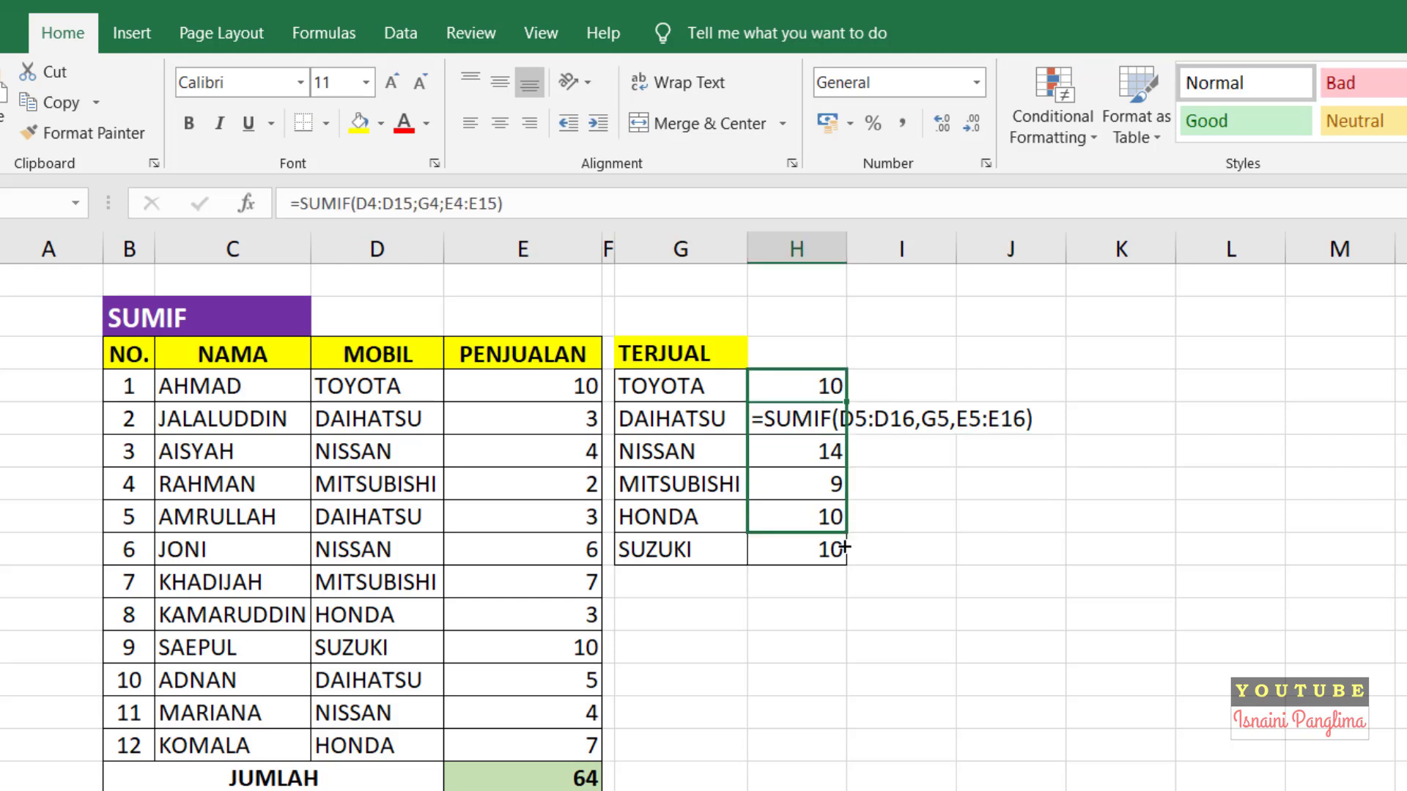
# - Fill the TOYOTA SUMIF formula down through SUZUKI and check the DAIHATSU formula
pyautogui.moveTo(849, 402); pyautogui.dragTo(848, 552)
pyautogui.click(1002, 481)
pyautogui.click(809, 418)
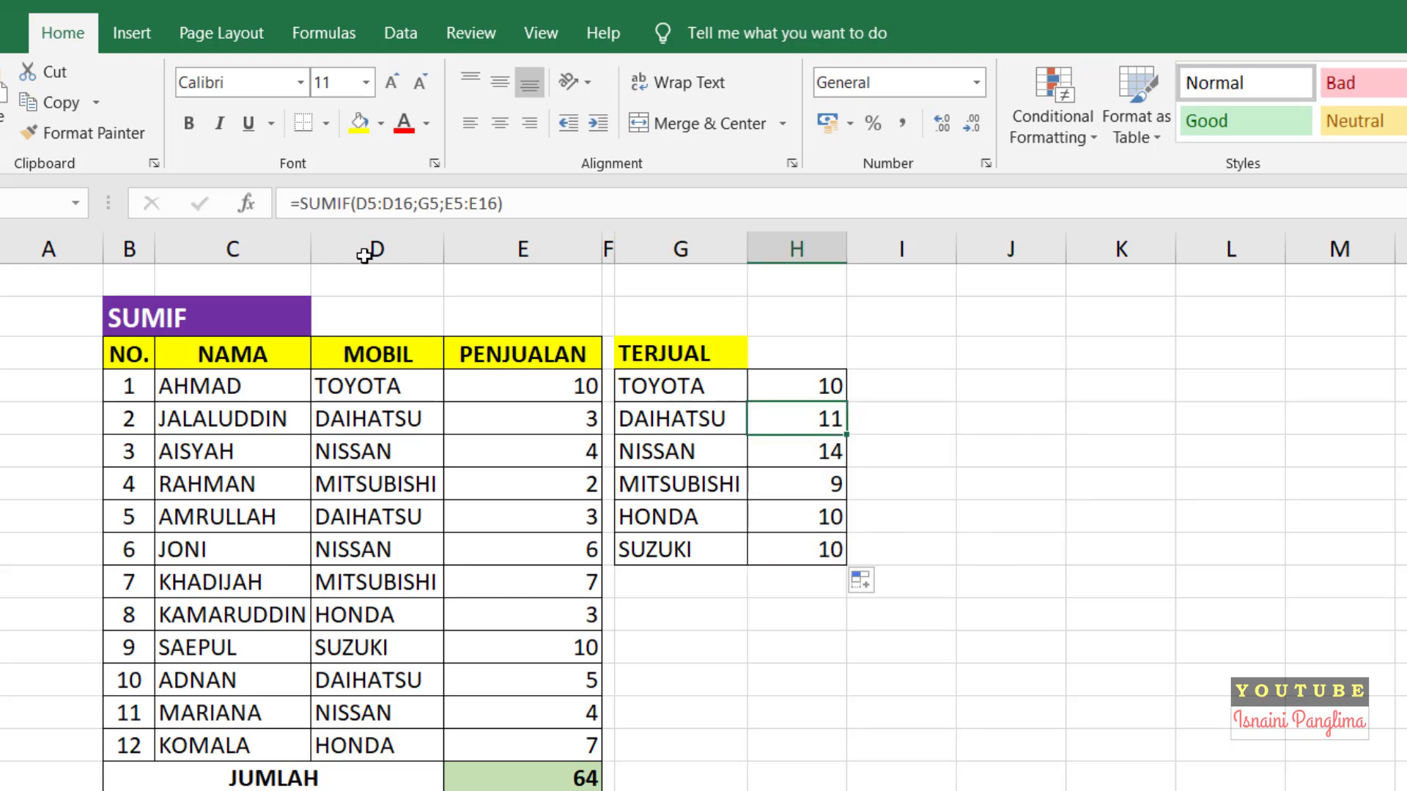
pyautogui.press('F2')
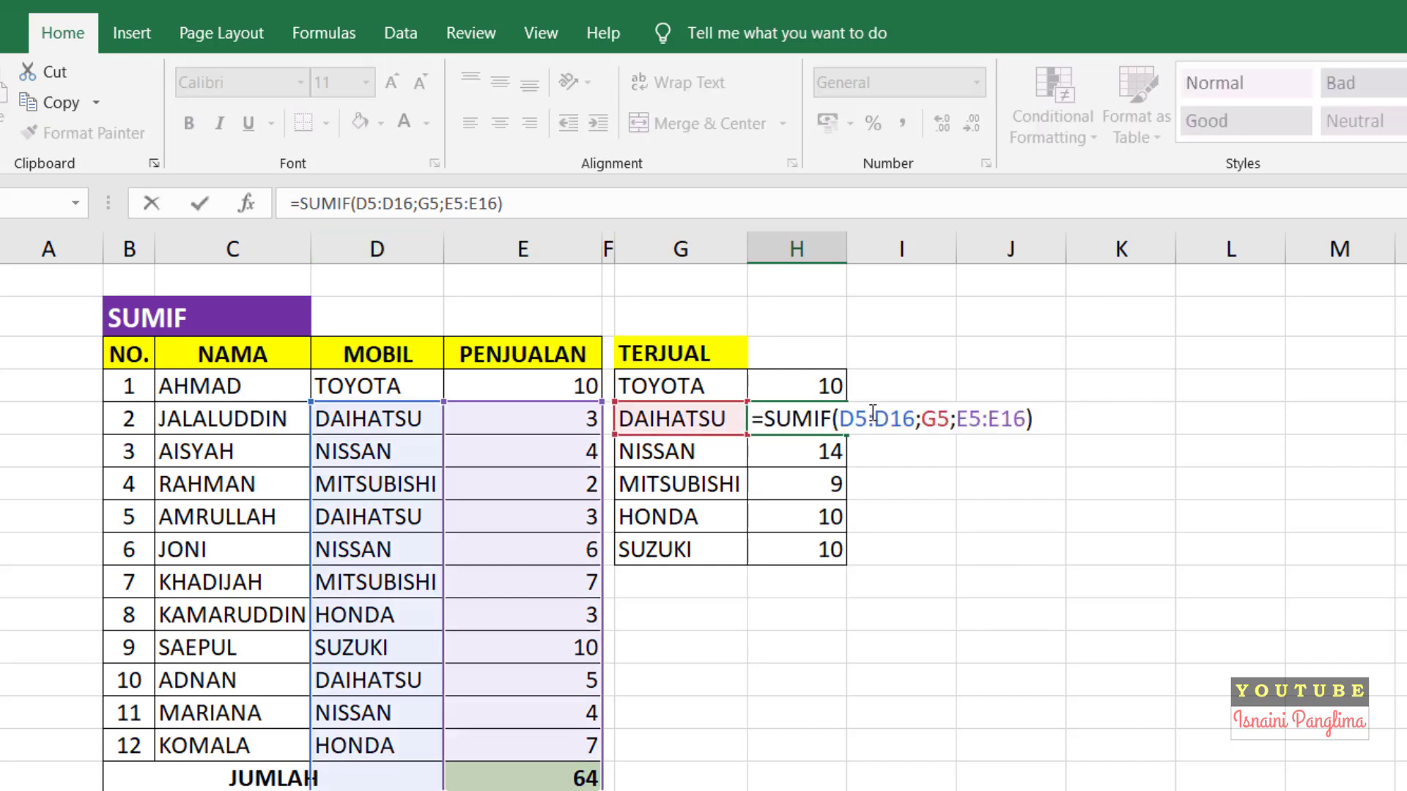
pyautogui.press('Escape')
# - Inspect the semicolon separators in the MITSUBISHI total formula and commit it
pyautogui.click(798, 478)
pyautogui.press('F2')
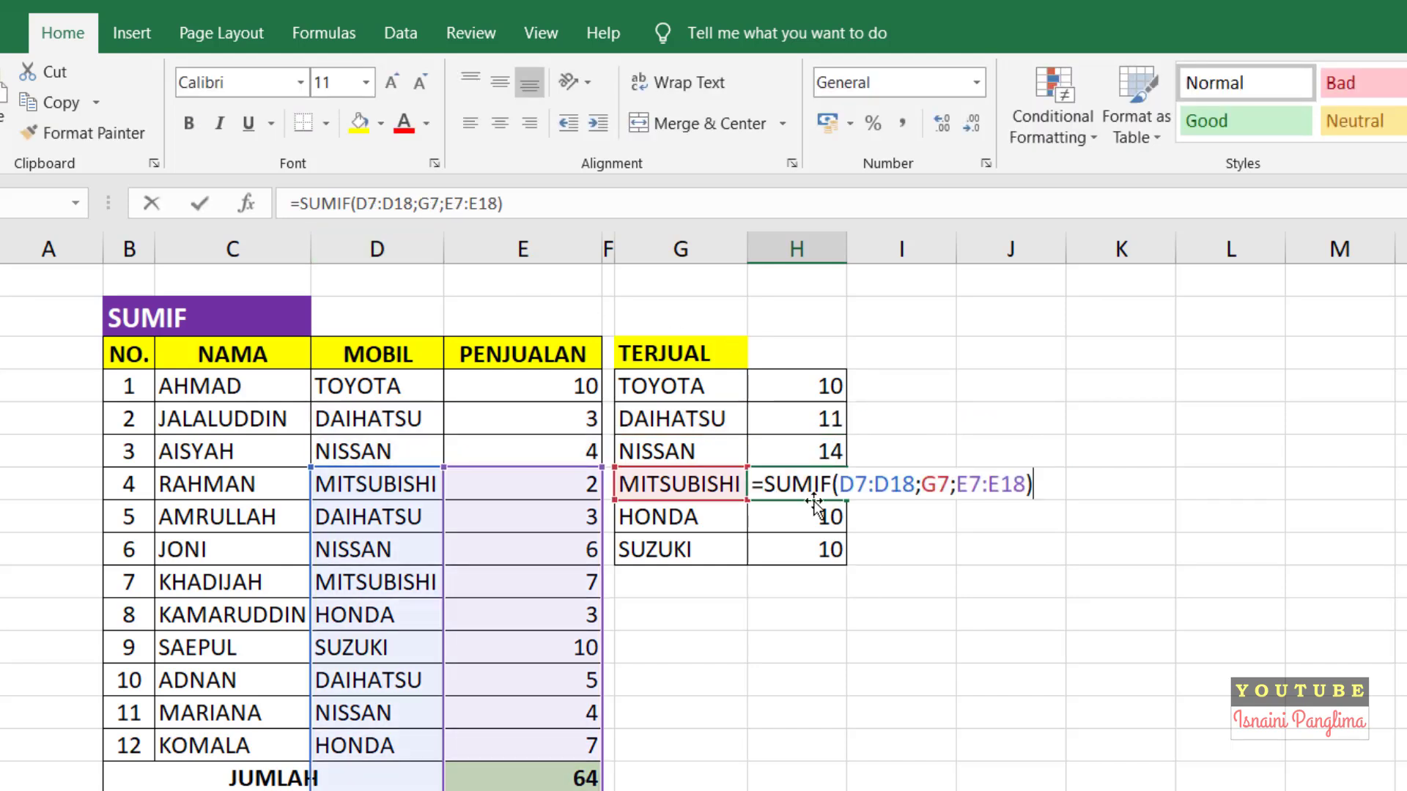
pyautogui.click(915, 486)
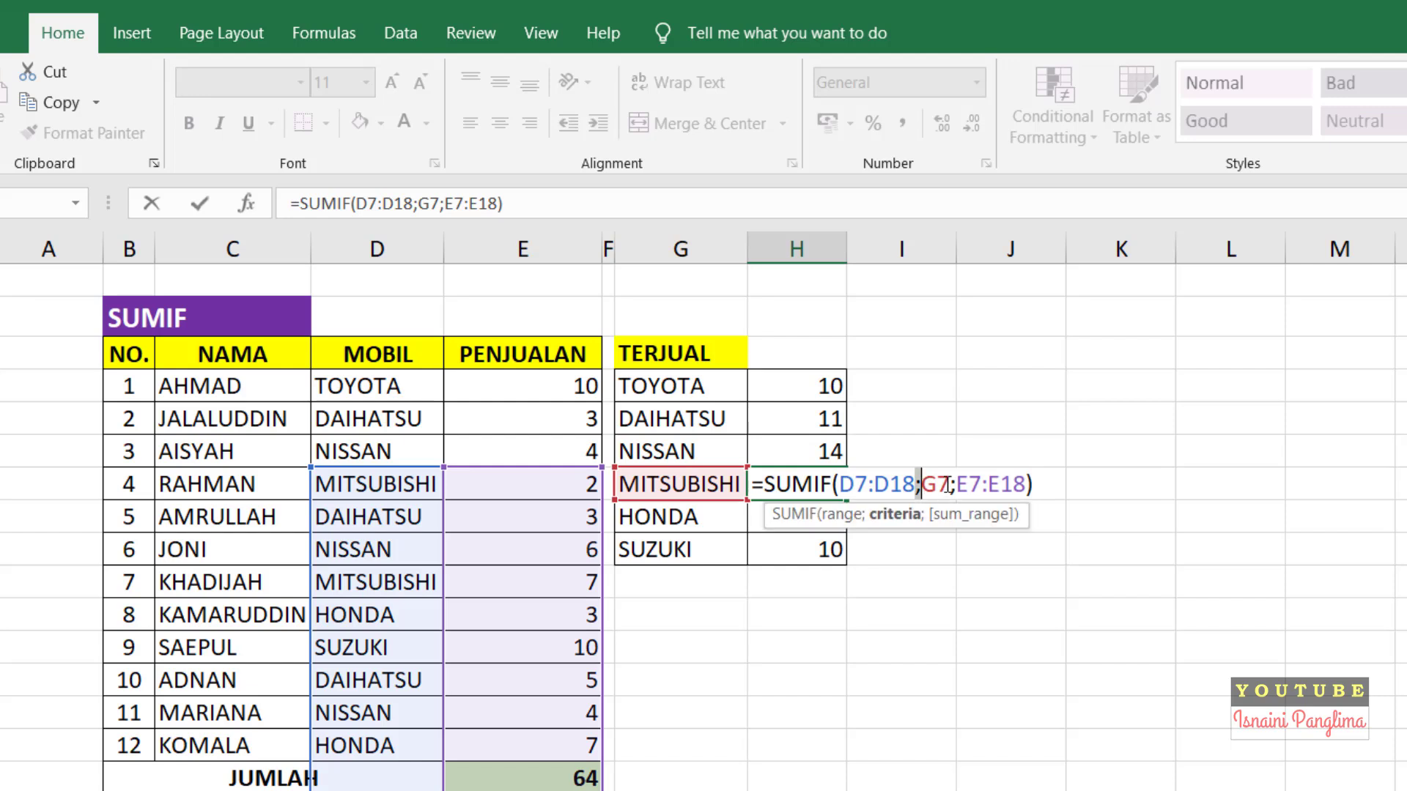
pyautogui.click(952, 486)
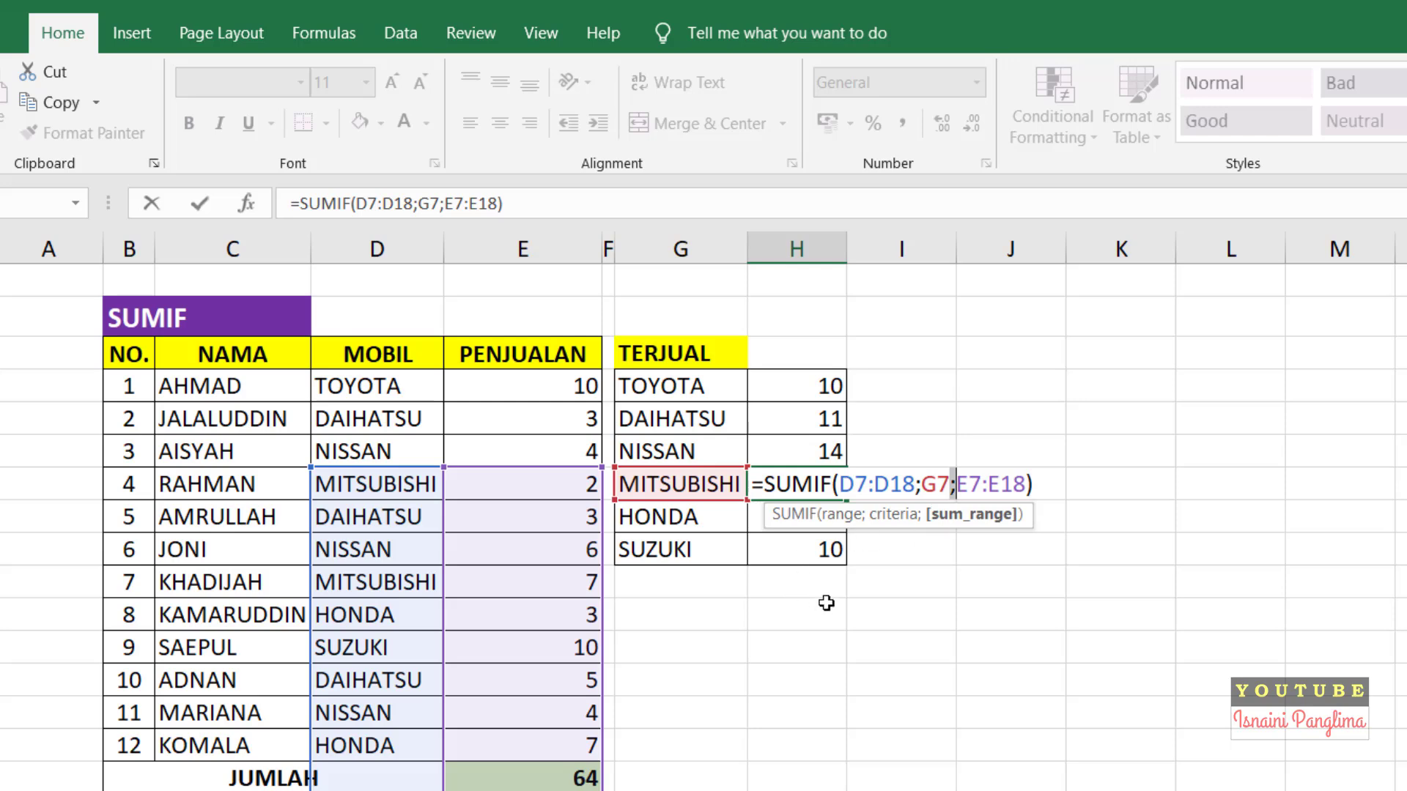
pyautogui.hotkey('ctrl', 'Return')
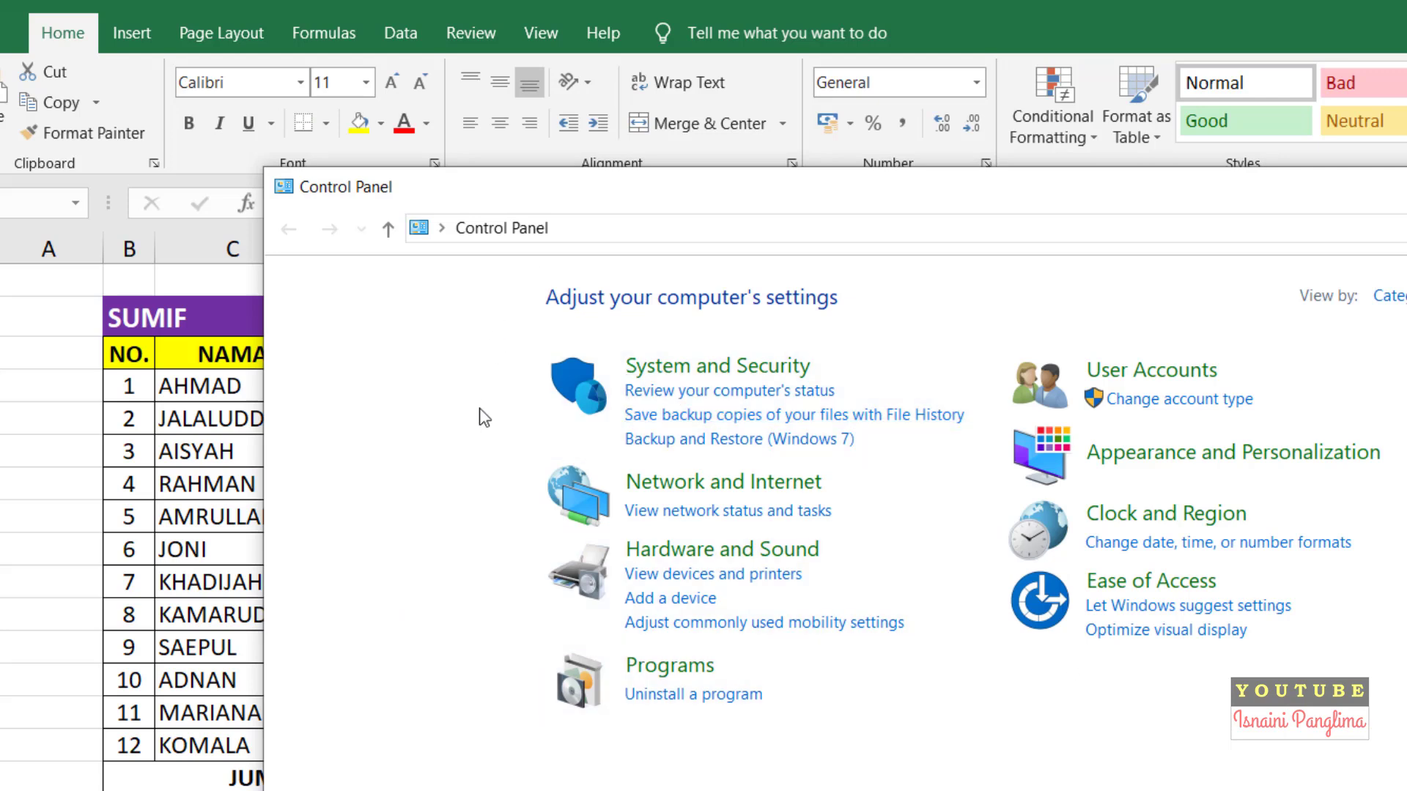
pyautogui.click(1120, 529)
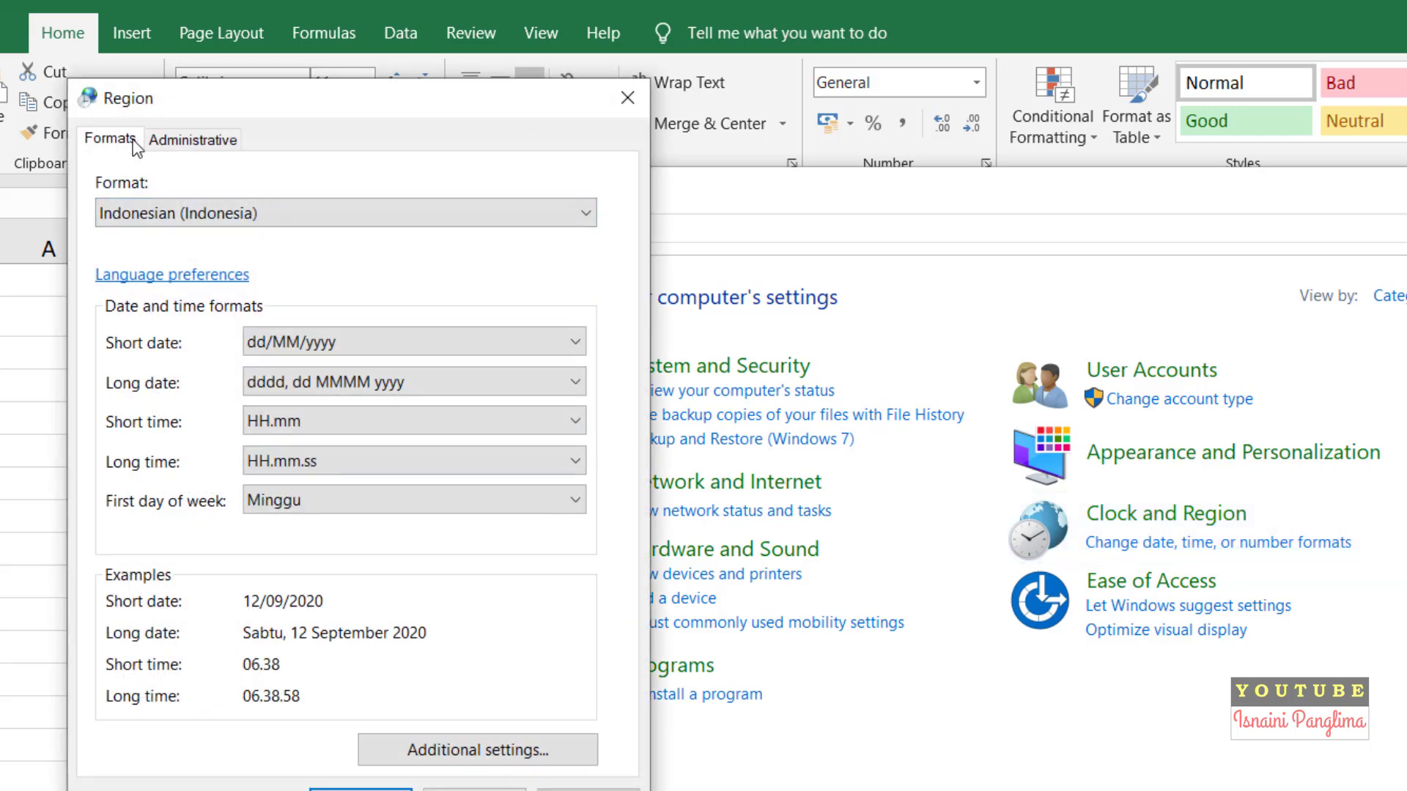
pyautogui.click(150, 204)
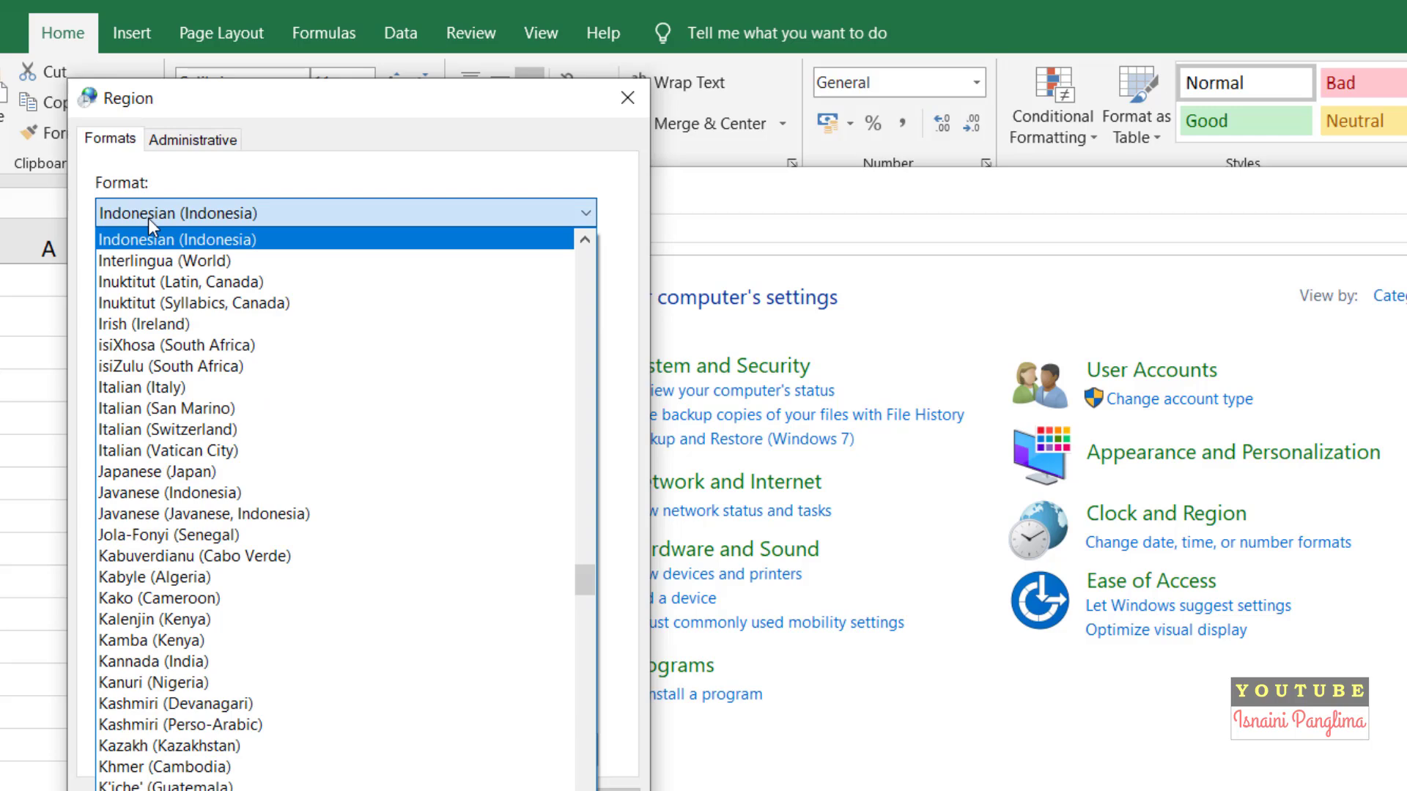
pyautogui.click(148, 219)
pyautogui.click(148, 219)
pyautogui.click(148, 218)
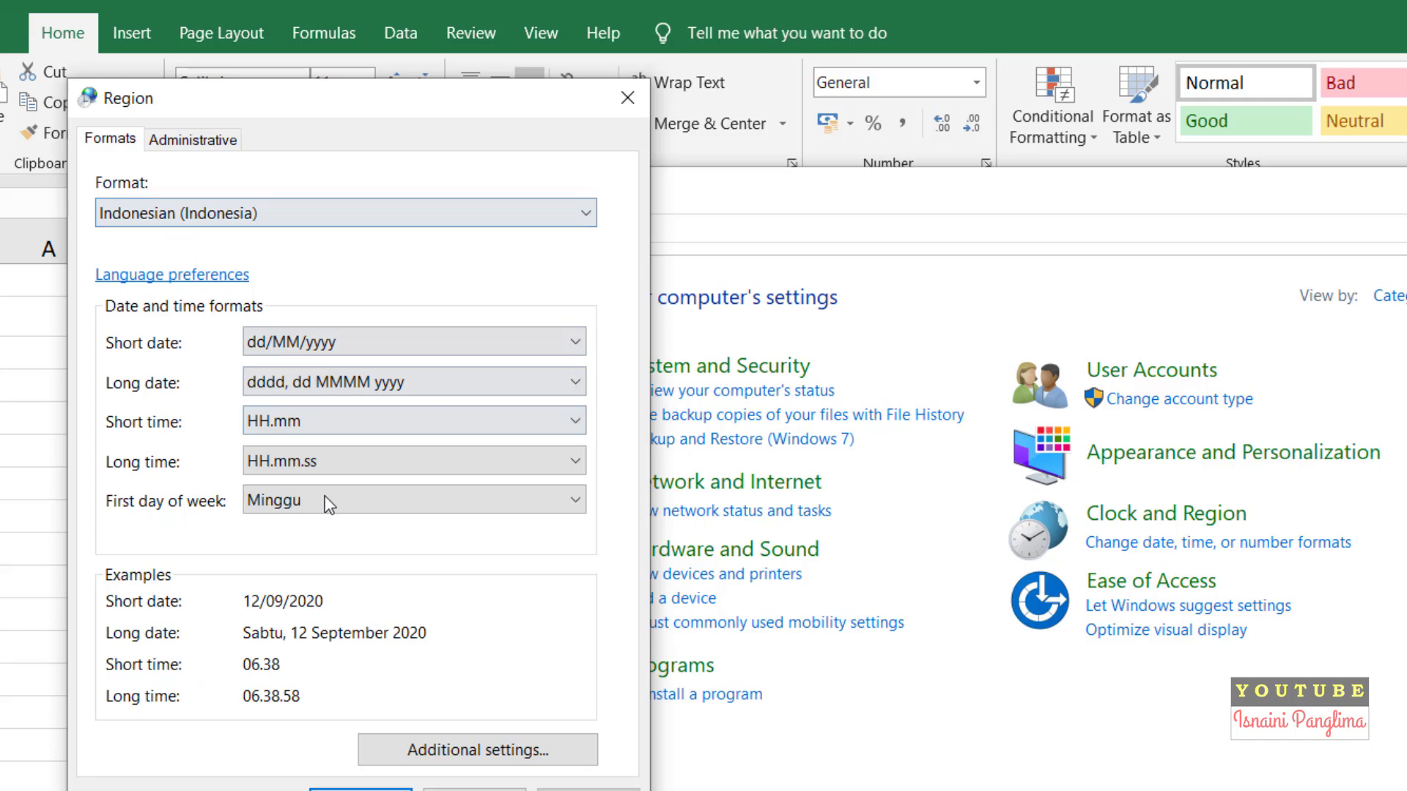
pyautogui.click(209, 197)
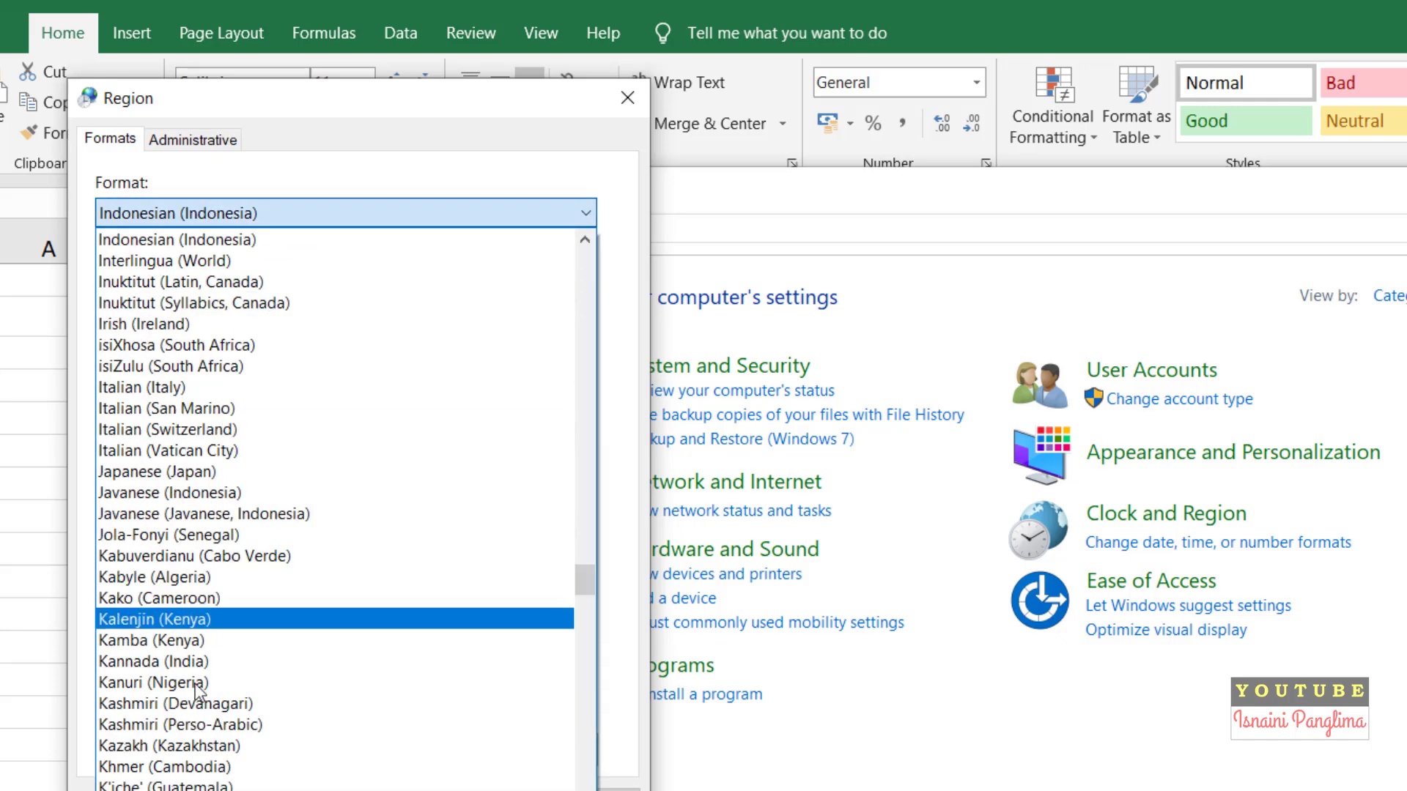
pyautogui.click(374, 173)
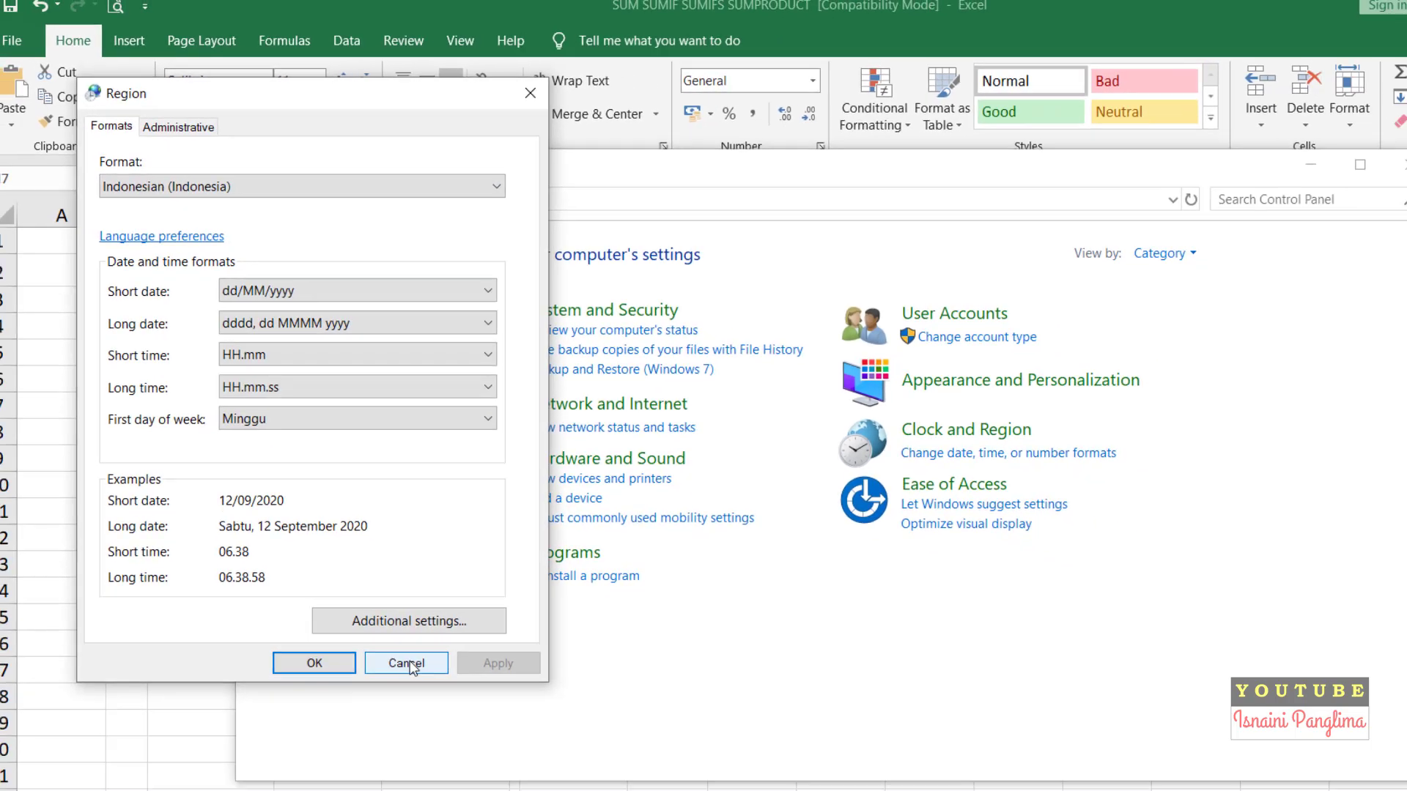
pyautogui.click(361, 789)
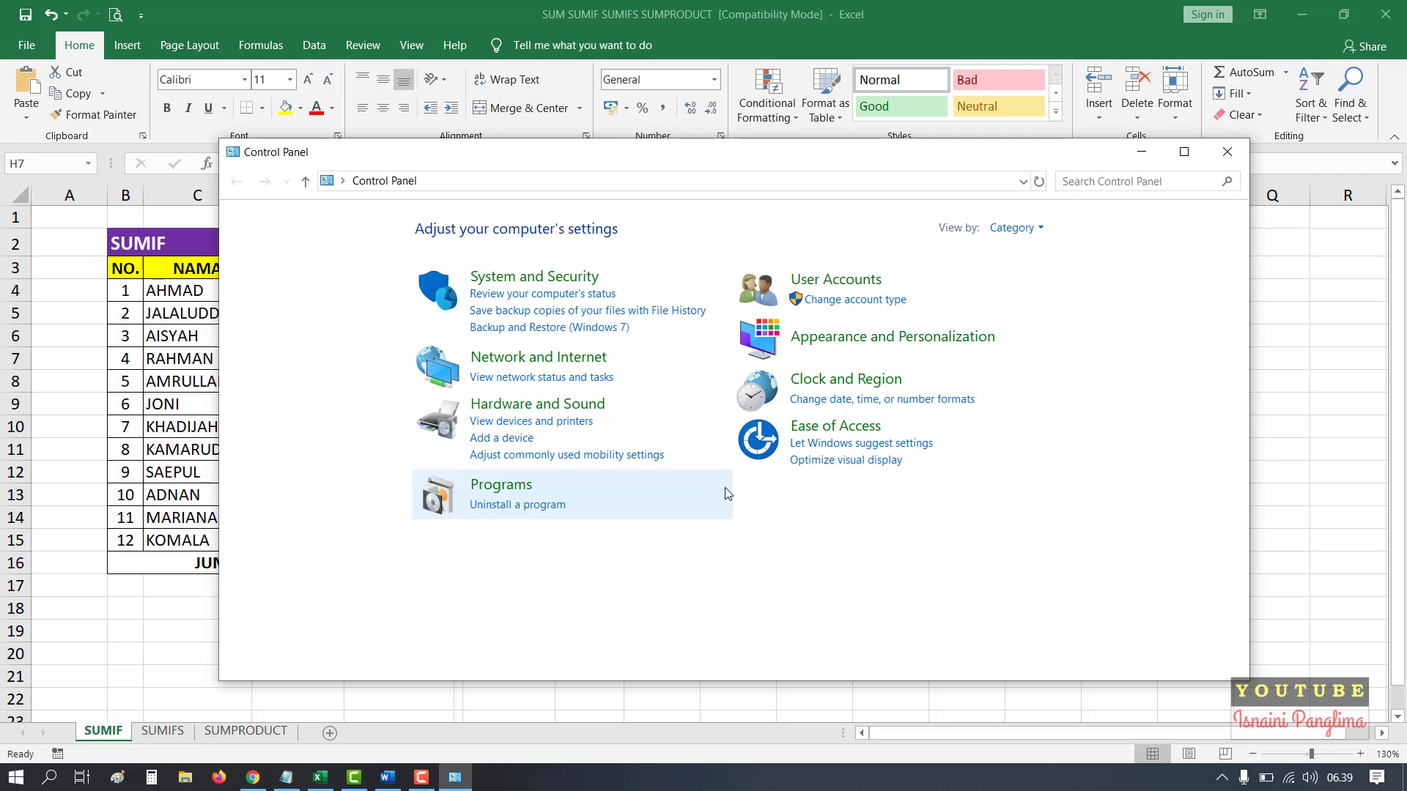
# - Close Control Panel and check the DAIHATSU total's semicolon SUMIF formula
pyautogui.click(1227, 152)
pyautogui.click(616, 472)
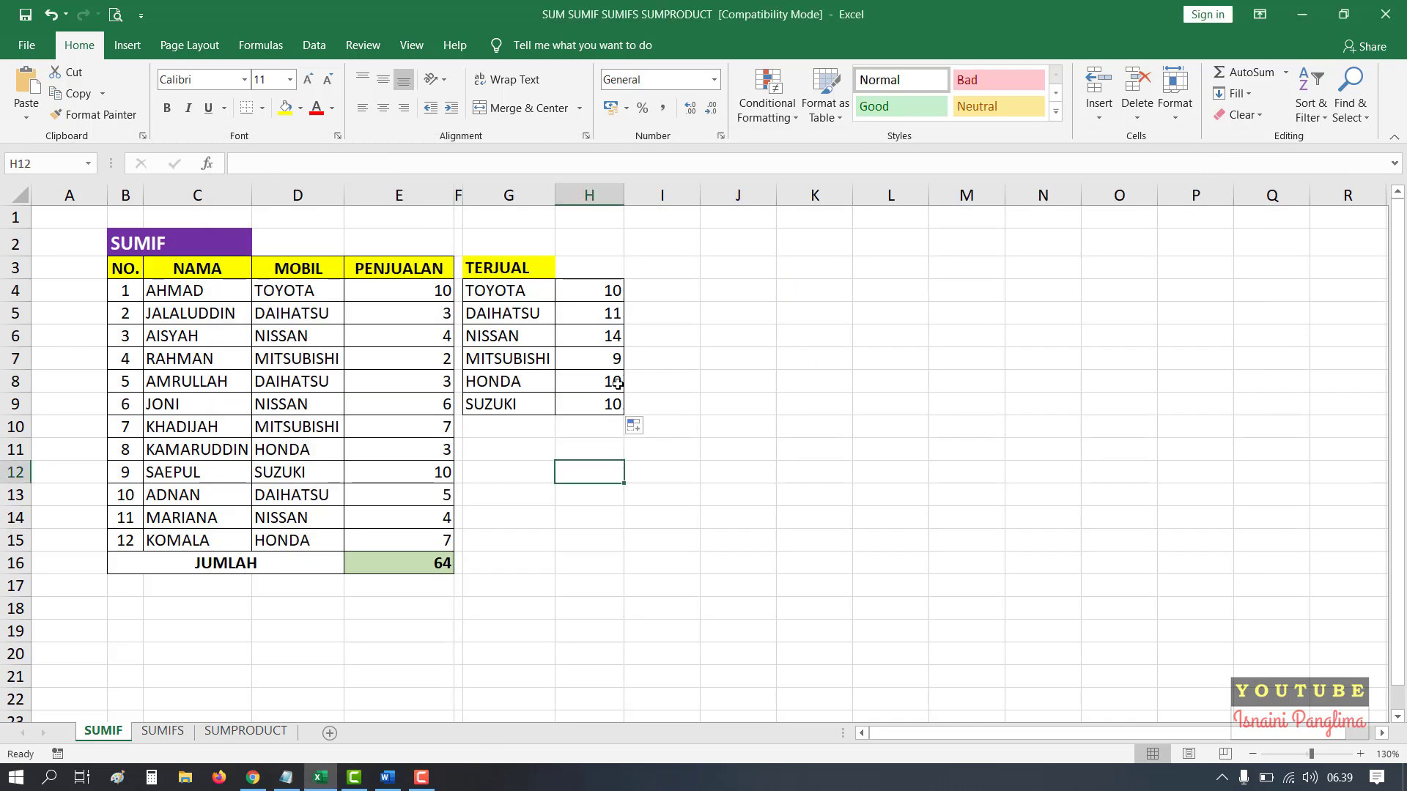
pyautogui.click(618, 384)
pyautogui.doubleClick(610, 312)
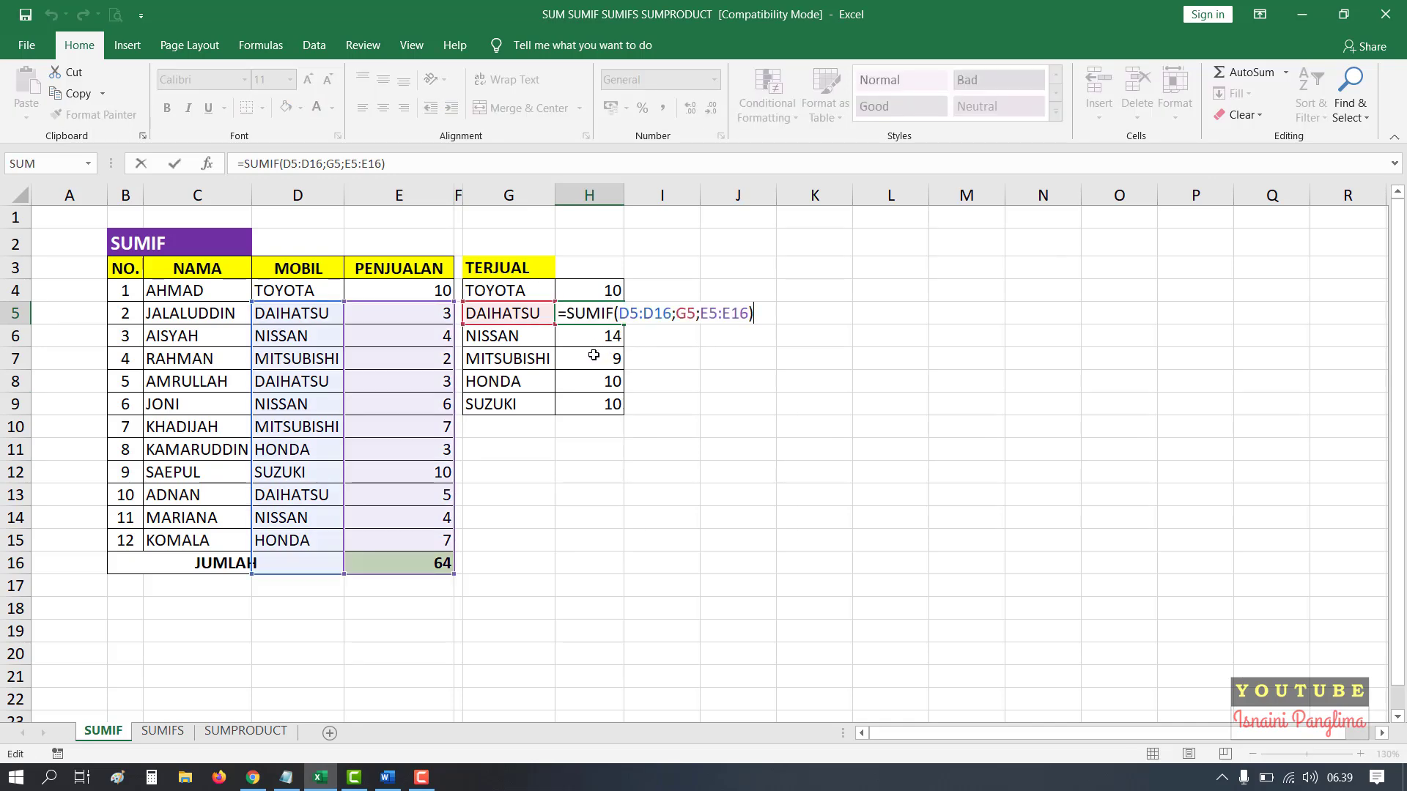
pyautogui.click(597, 345)
# - Check the NISSAN and HONDA SUMIF formulas, leaving both unchanged
pyautogui.doubleClick(605, 384)
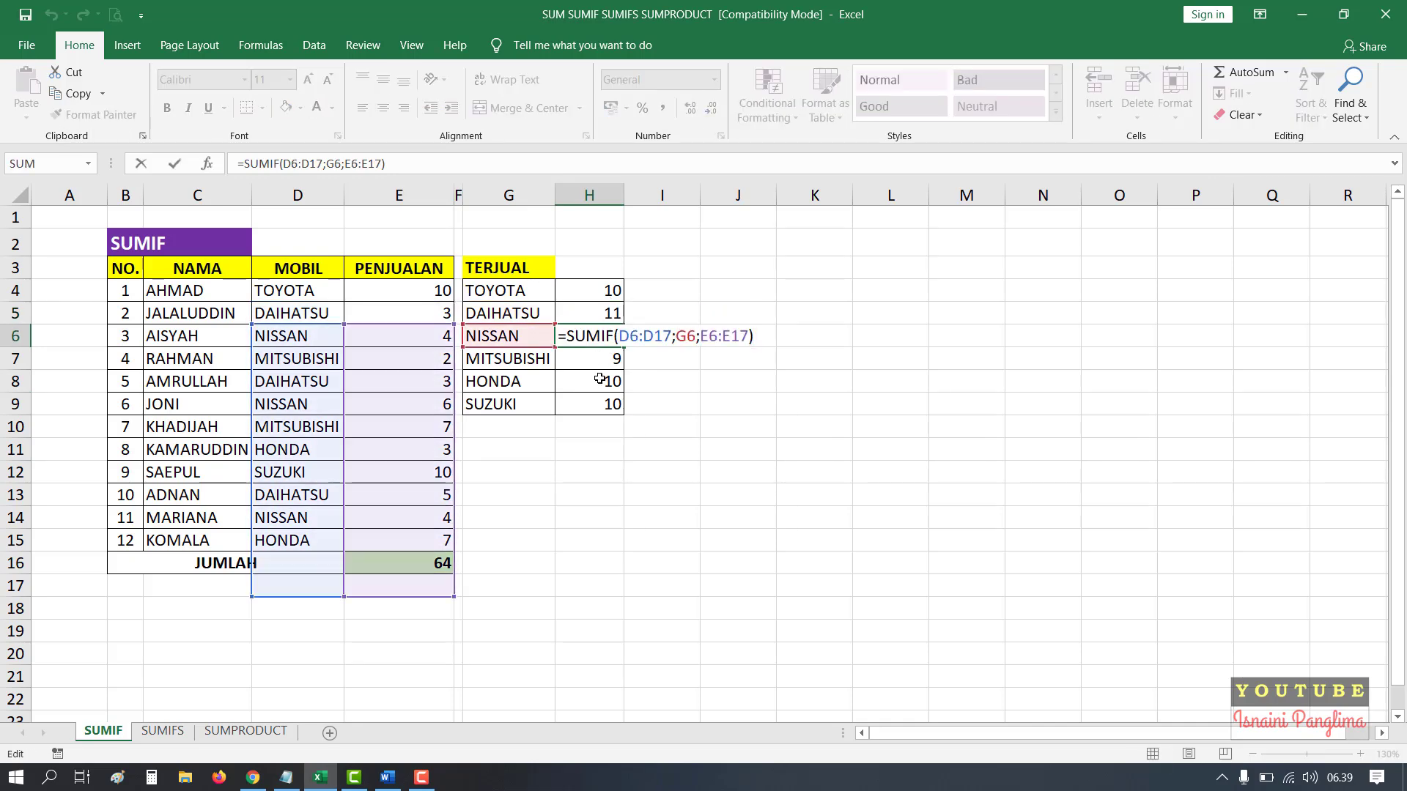
pyautogui.press('Escape')
pyautogui.doubleClick(604, 384)
pyautogui.press('Escape')
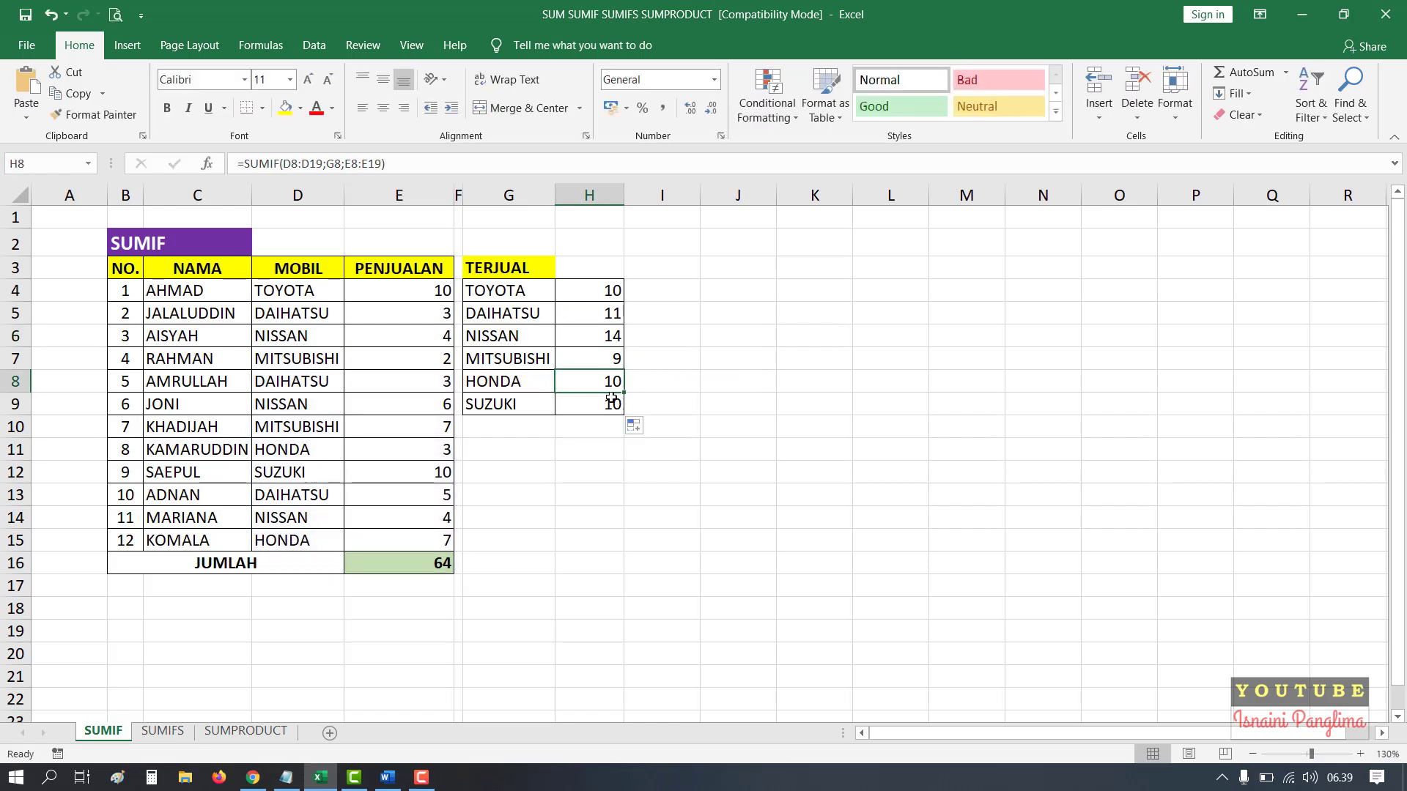
# - Open the SUZUKI formula =SUMIF(D9:D20;G9;E9:E20) to verify its semicolon separators
pyautogui.click(612, 407)
pyautogui.doubleClick(612, 407)
pyautogui.click(766, 470)
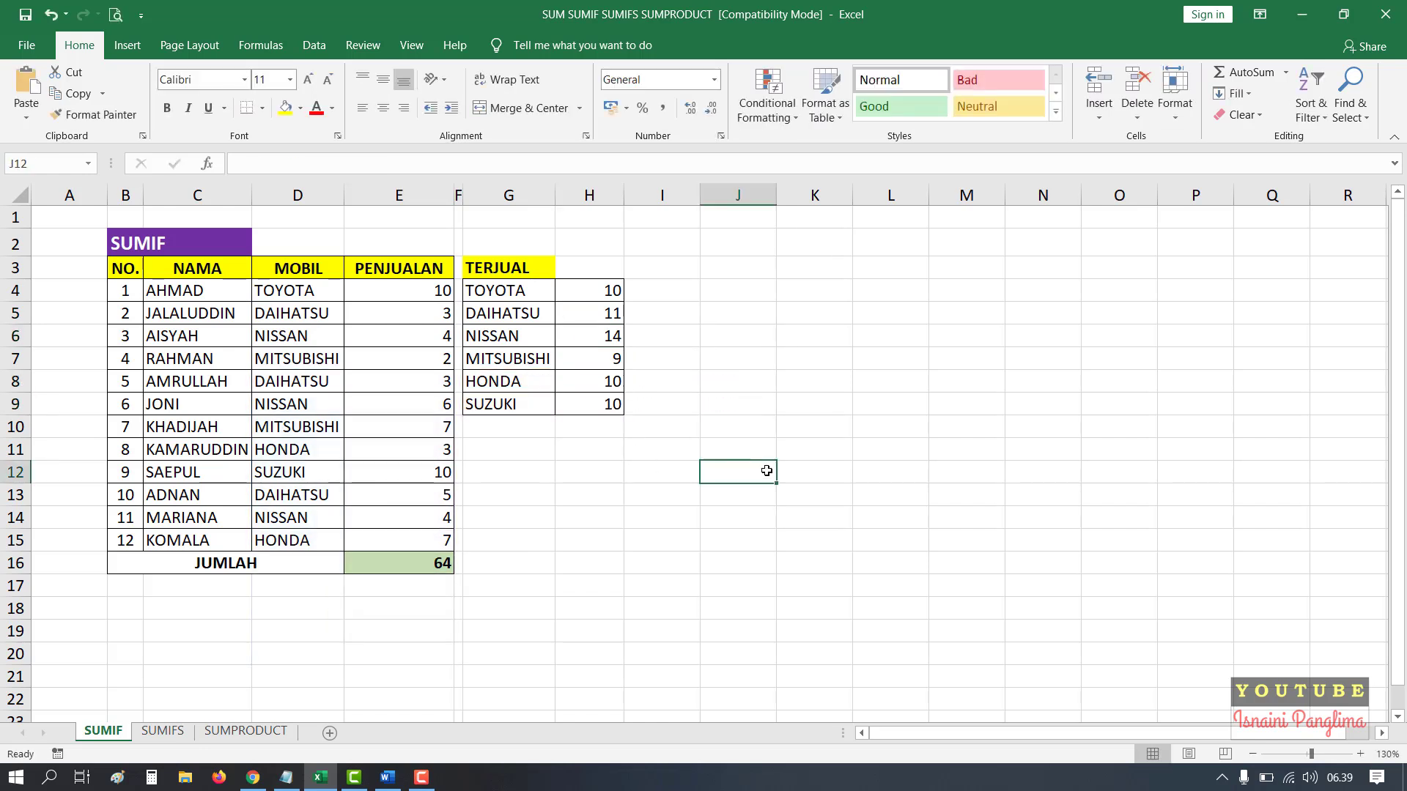
pyautogui.click(609, 405)
pyautogui.doubleClick(609, 405)
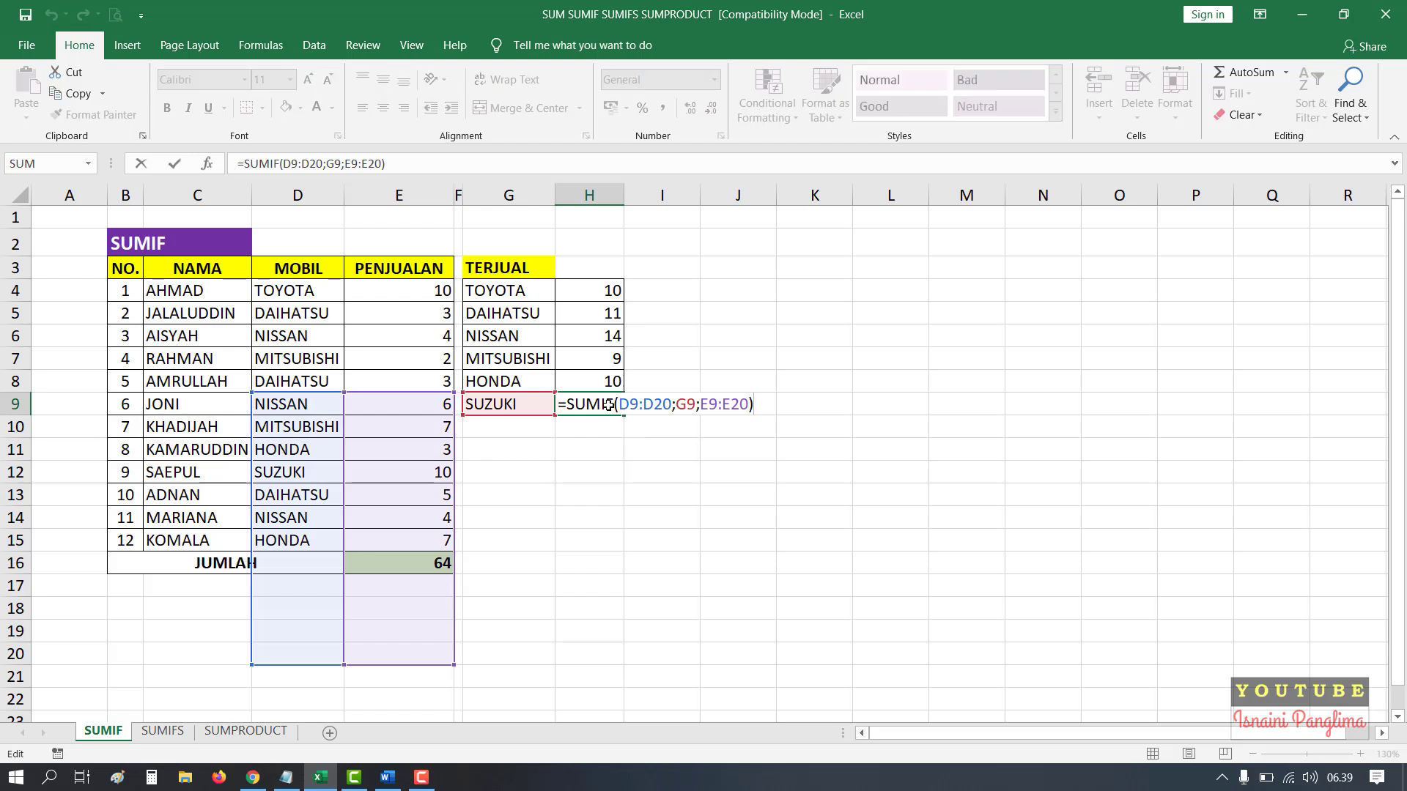